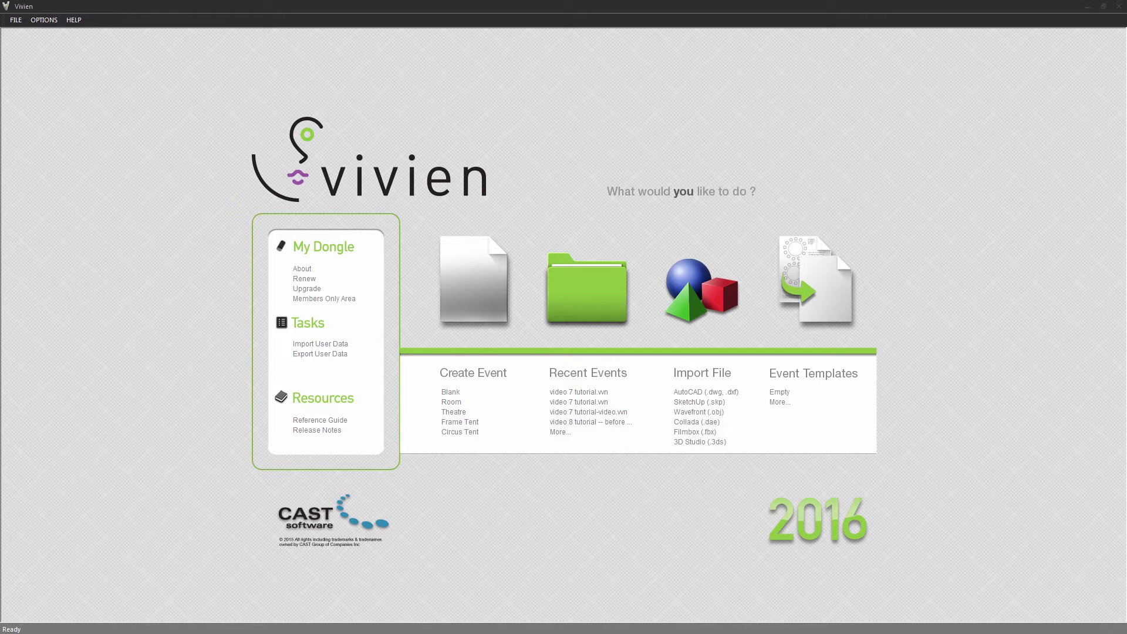
Open the recent event 'video 7 tutorial.vwn' from the start screen.
left_click(588, 392)
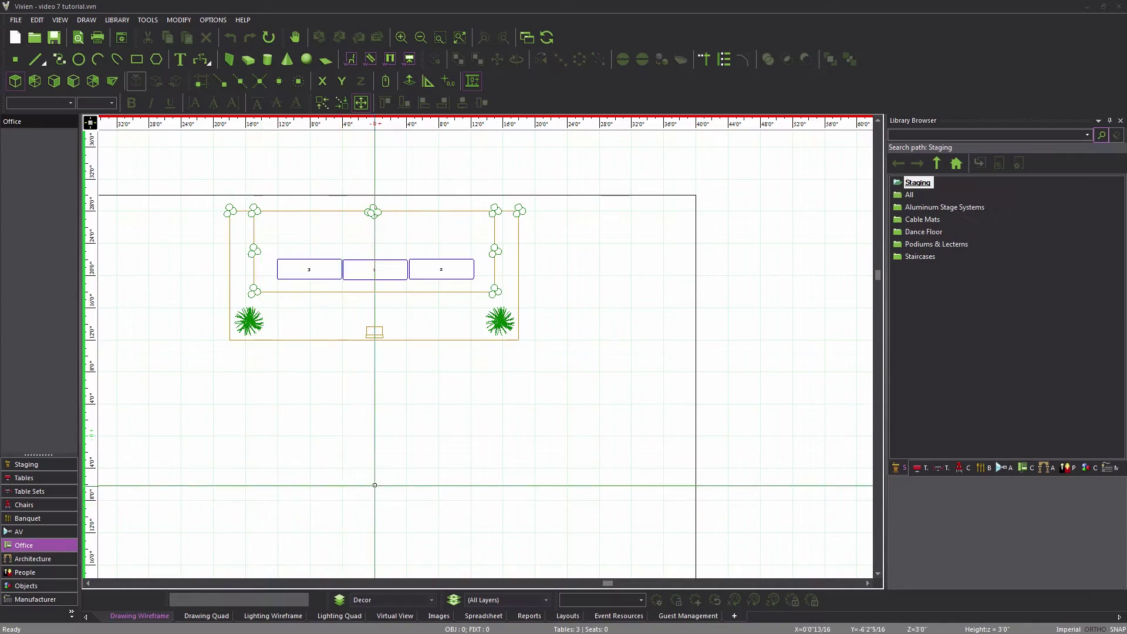
Switch to the Drawing Quad to see plan, two elevations and the 3D view together.
left_click(209, 616)
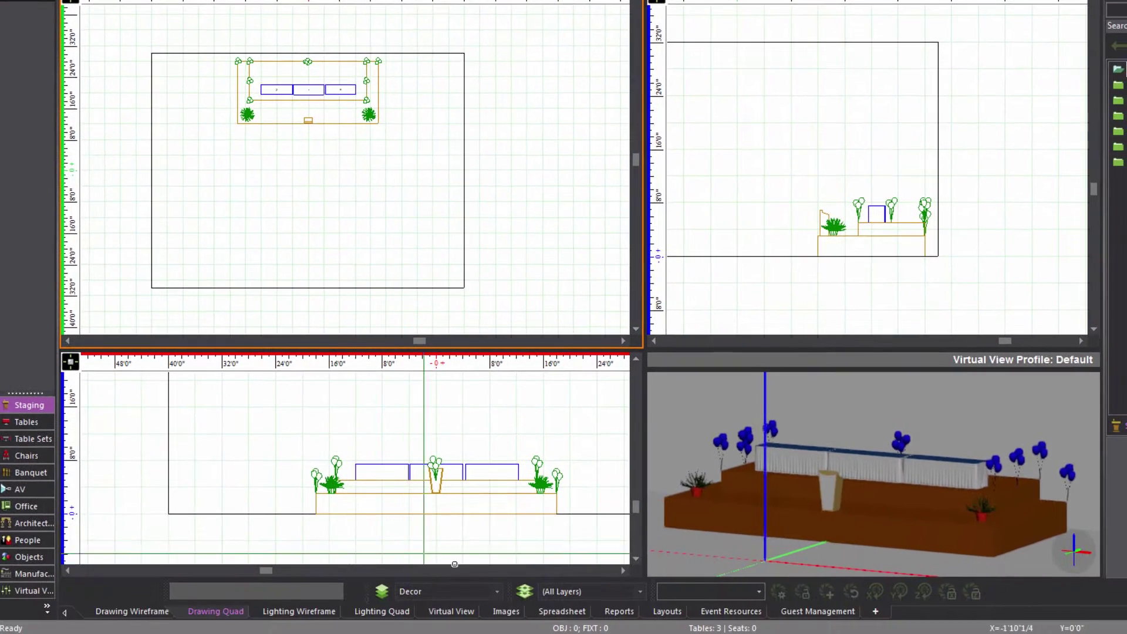
Set the active layer to Stage, turn on Endpoint Snap, and start the Surface tool.
left_click(496, 592)
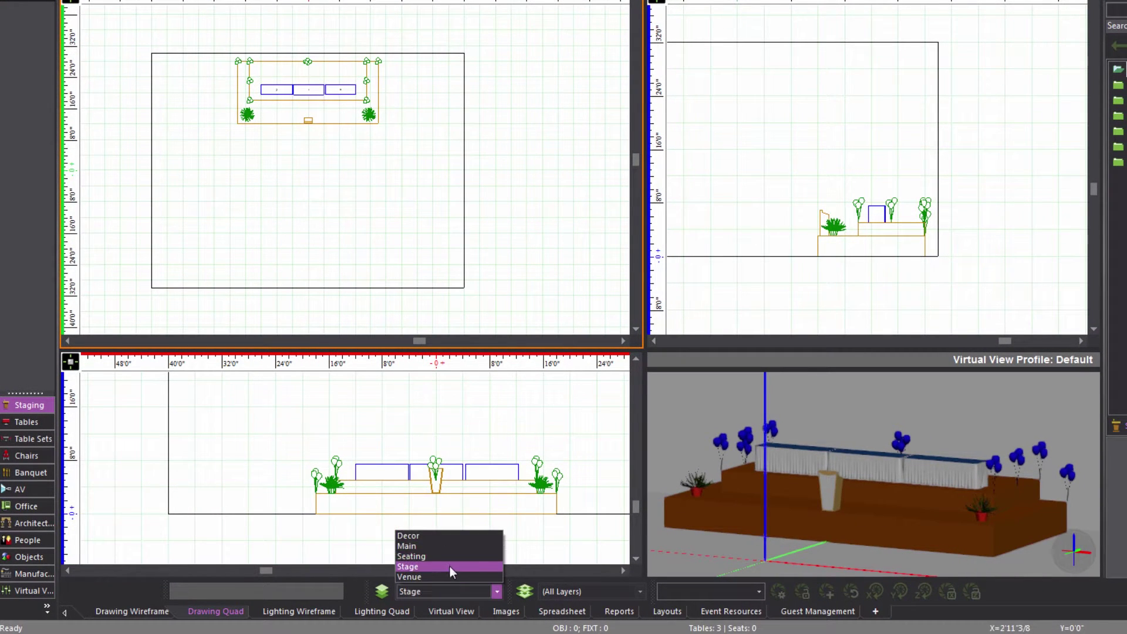
left_click(450, 566)
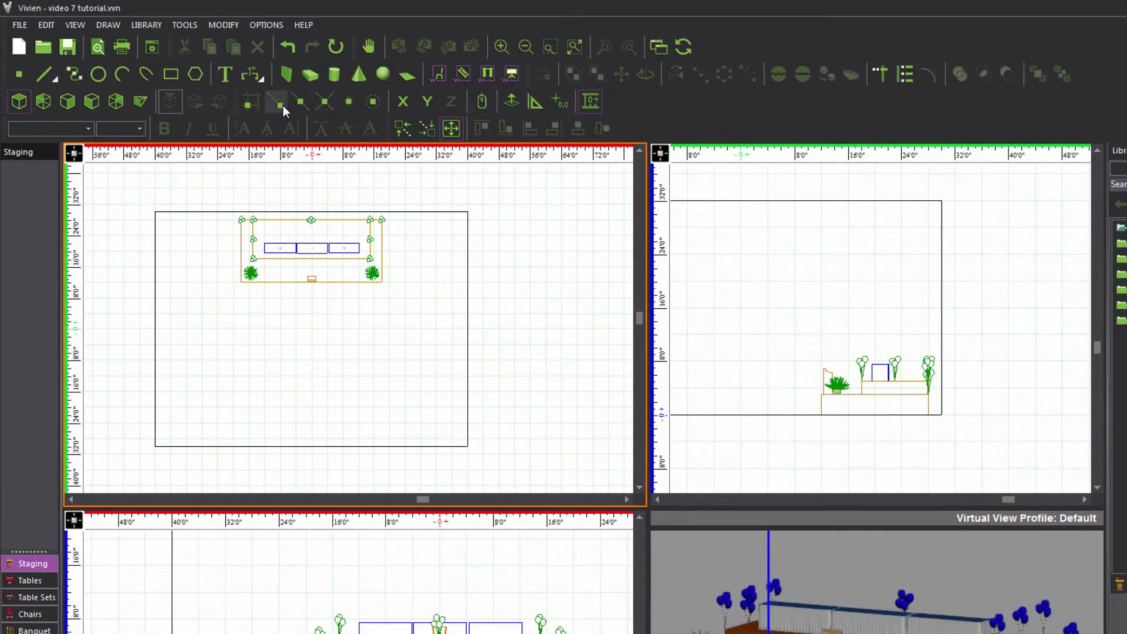
left_click(280, 105)
left_click(407, 75)
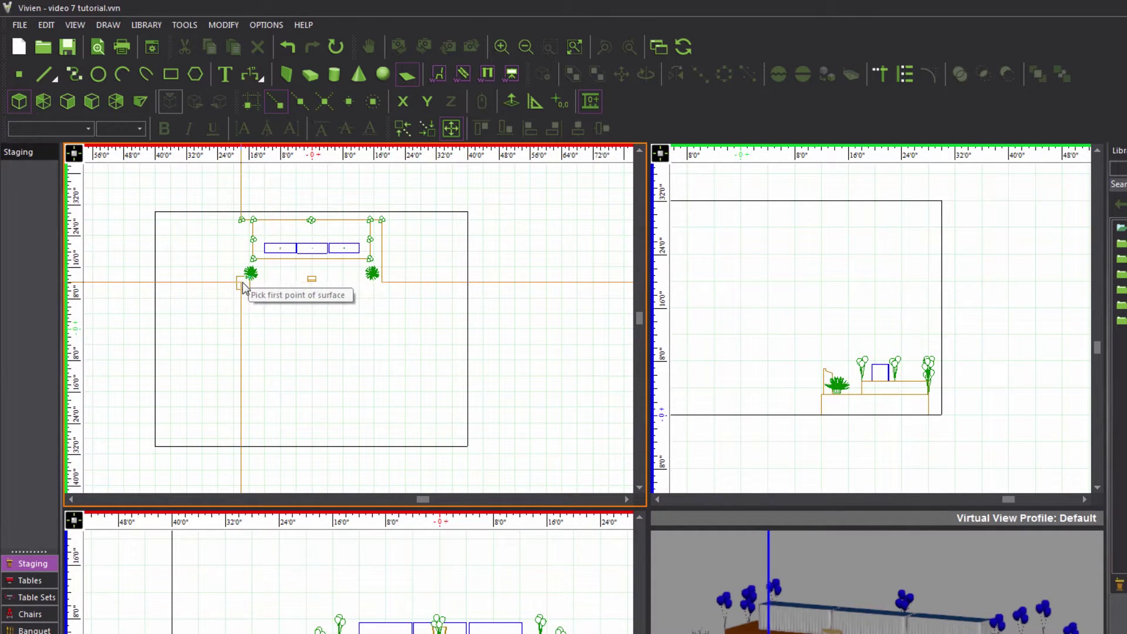
Begin the surface at the stage's front-left corner at height 0, locked to the Y direction.
left_click(241, 282)
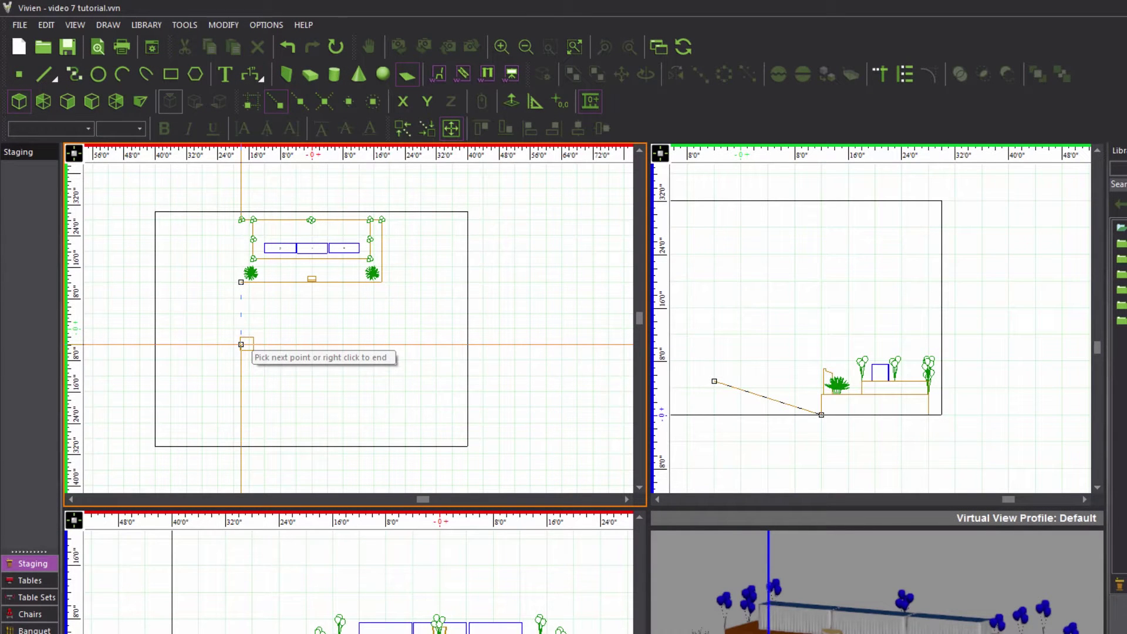
key("Tab")
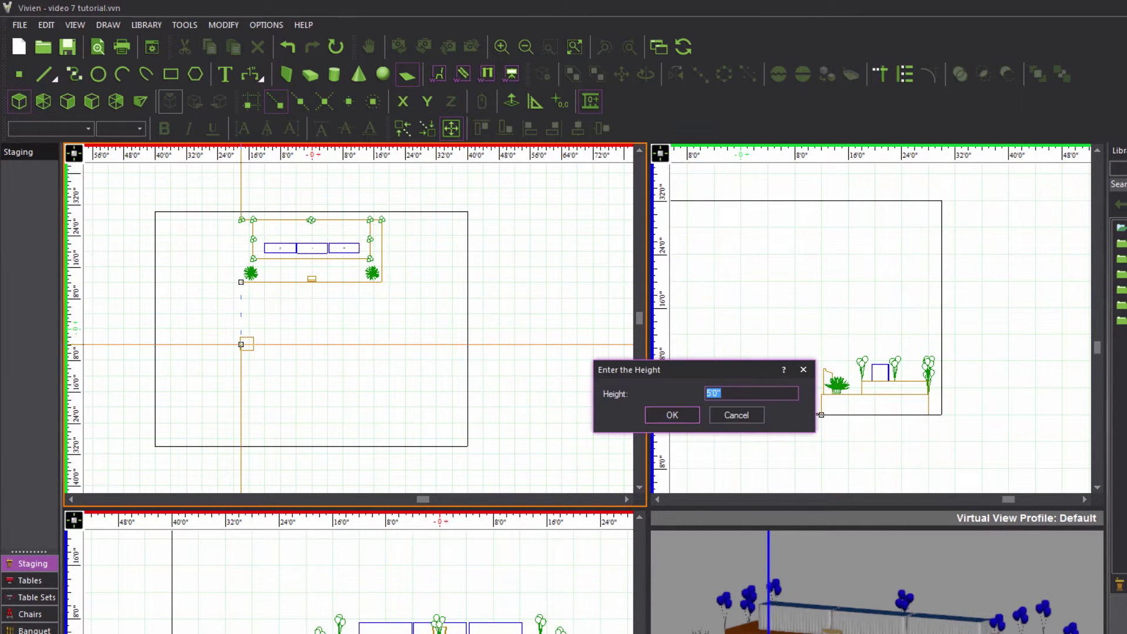
type("0")
key("Return")
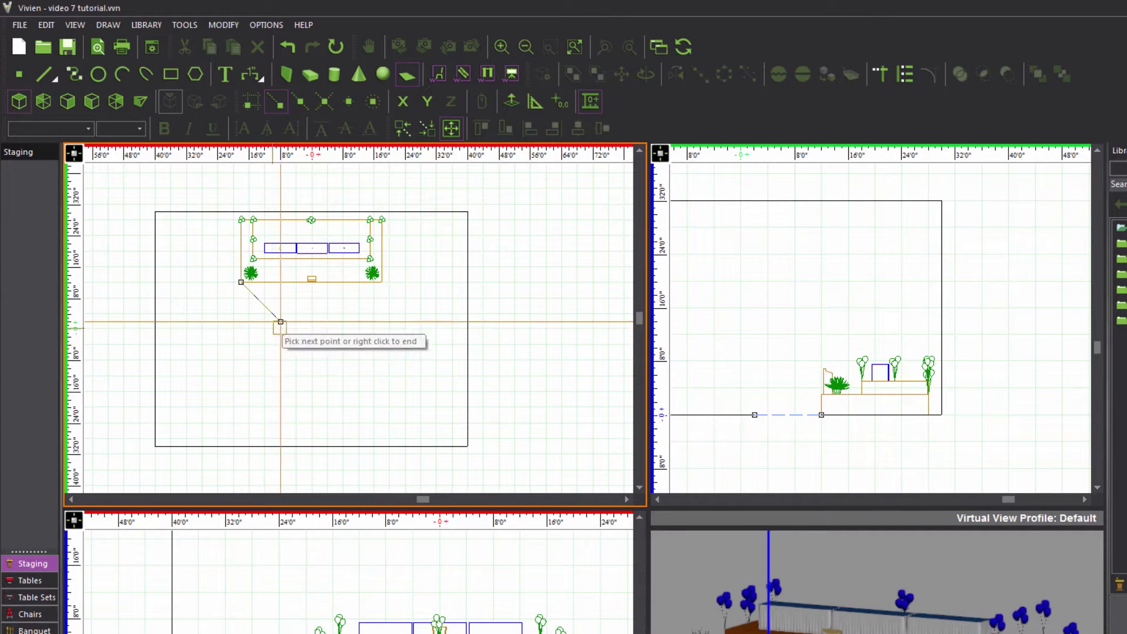
left_click(426, 103)
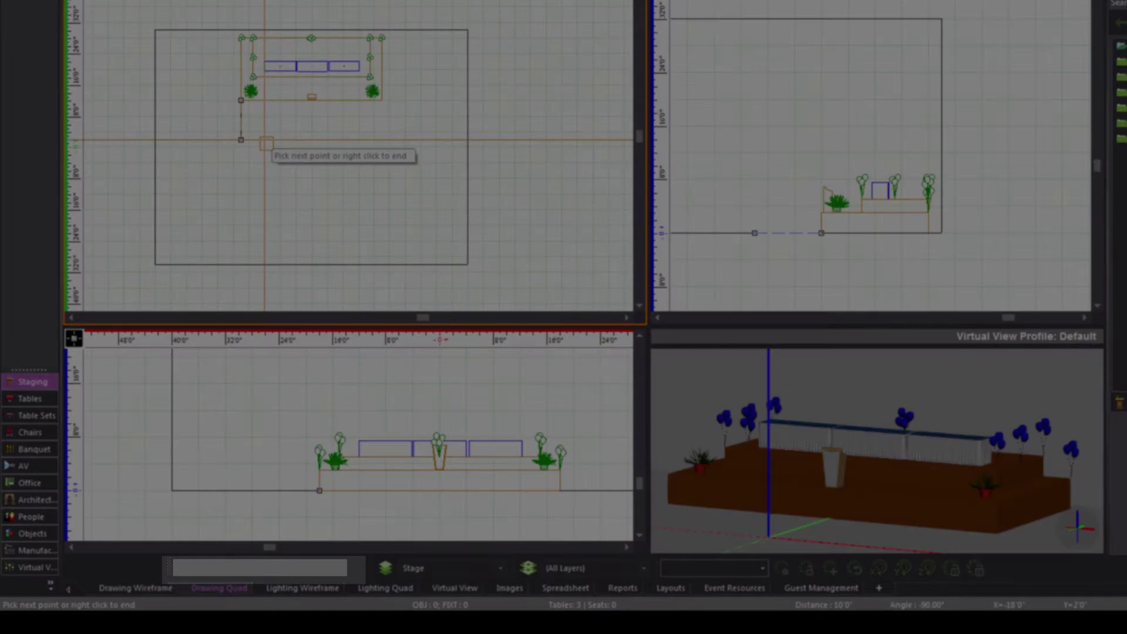
Draw the surface sides: 18 ft out, 36 ft across along X, 18 ft back.
type("18")
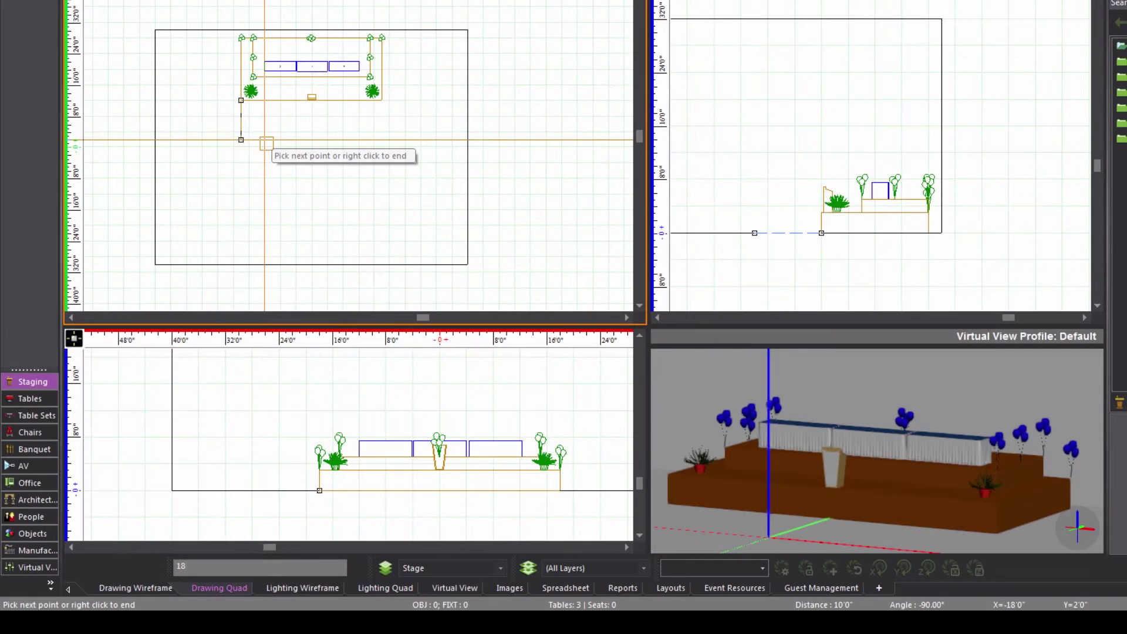
key("Return")
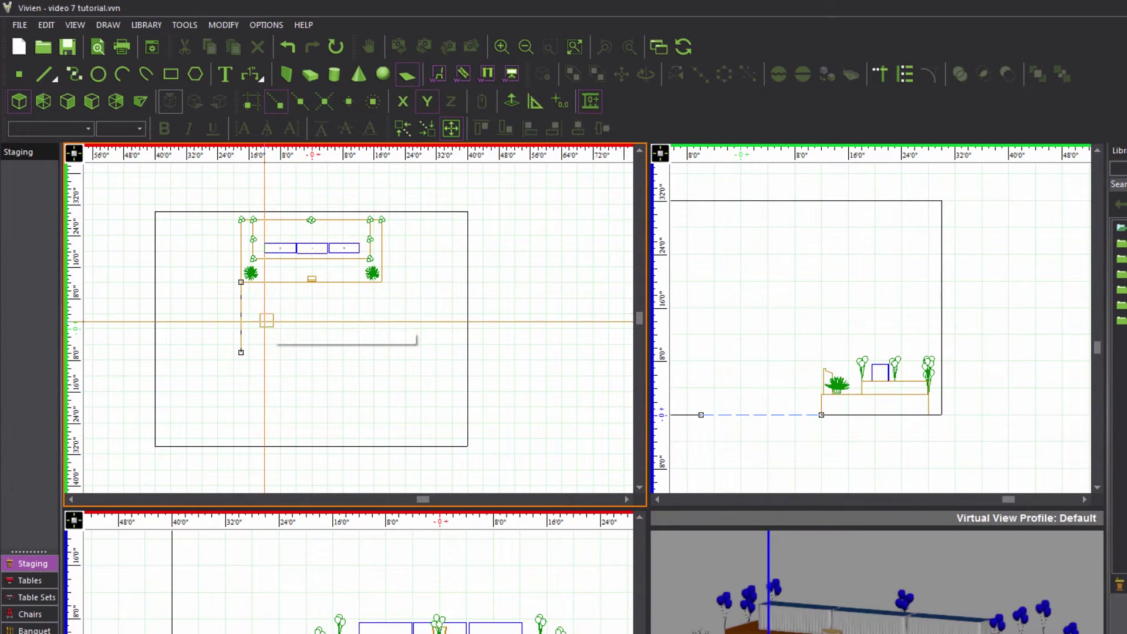
left_click(403, 101)
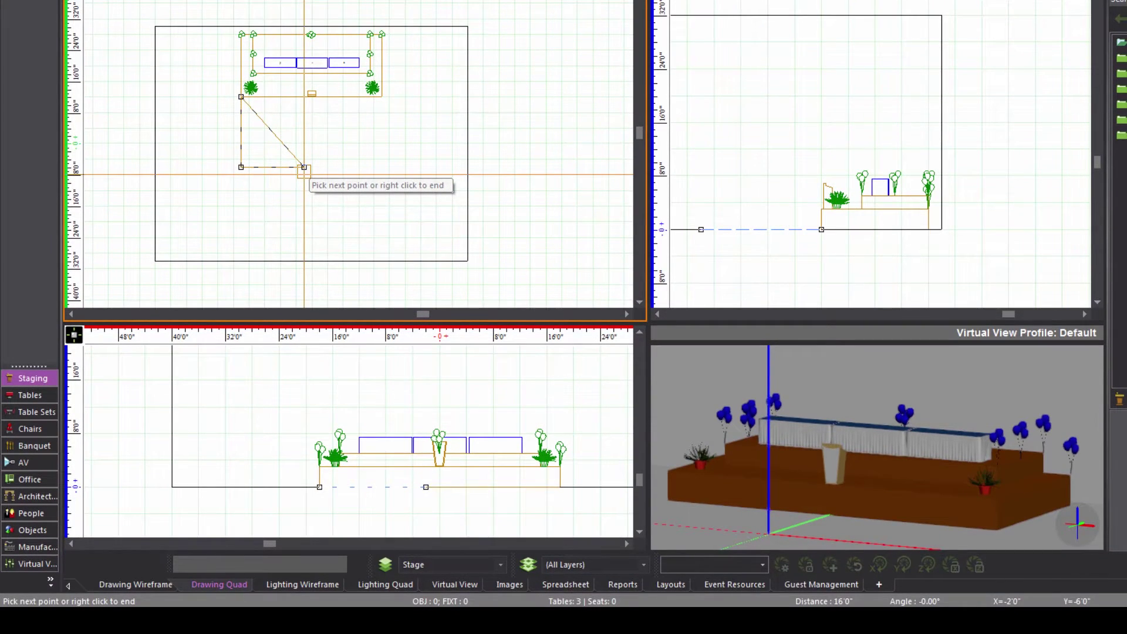
type("3")
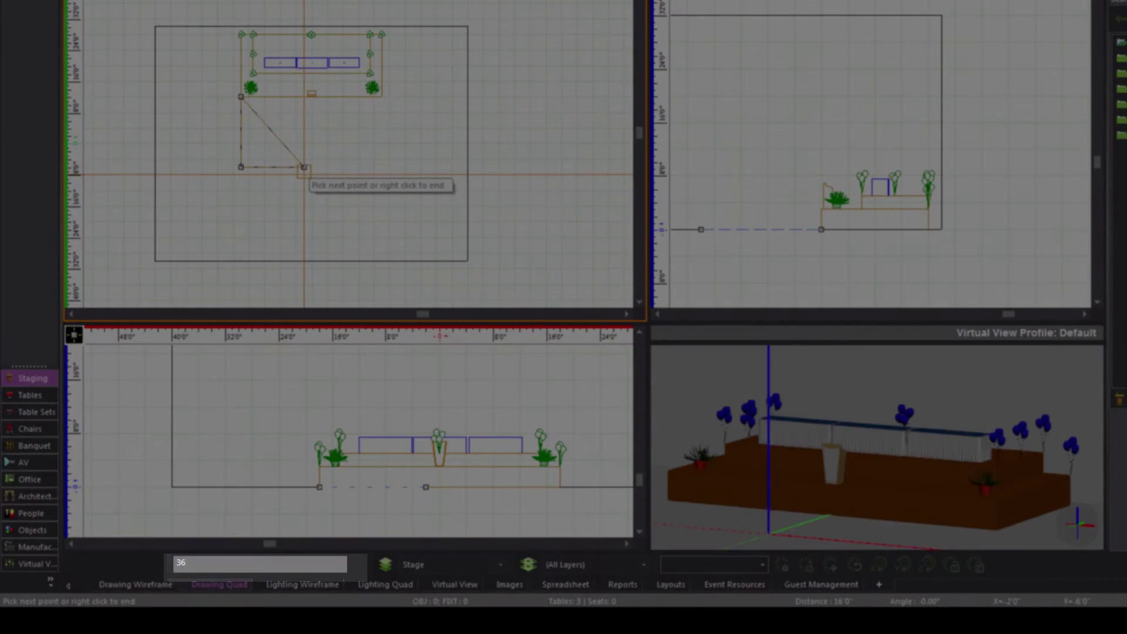
type("6")
key("Return")
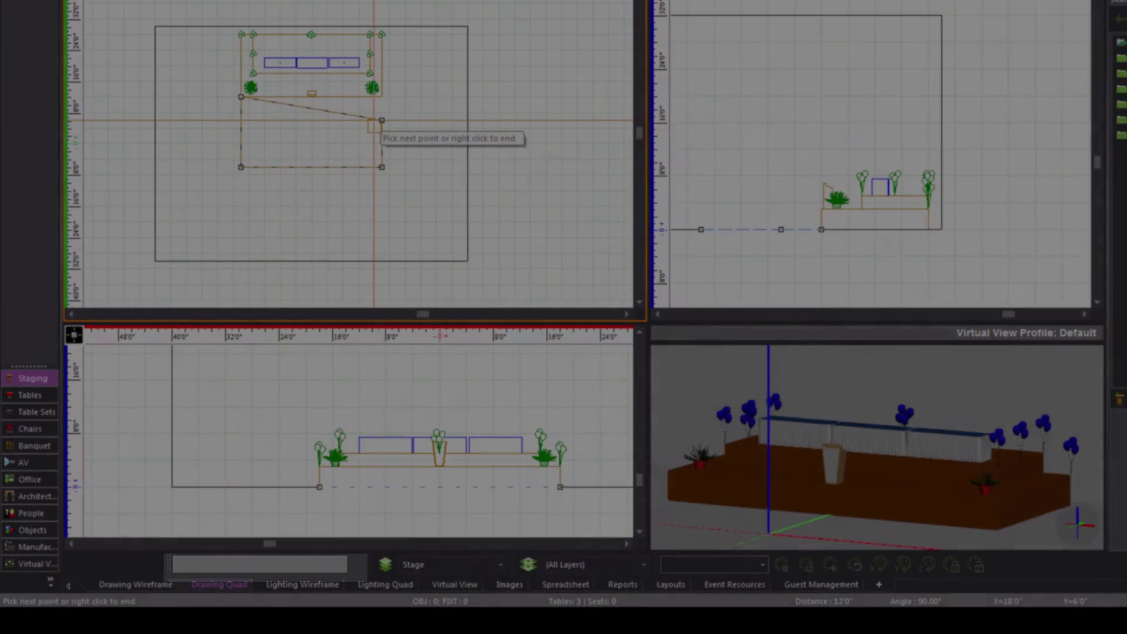
type("18")
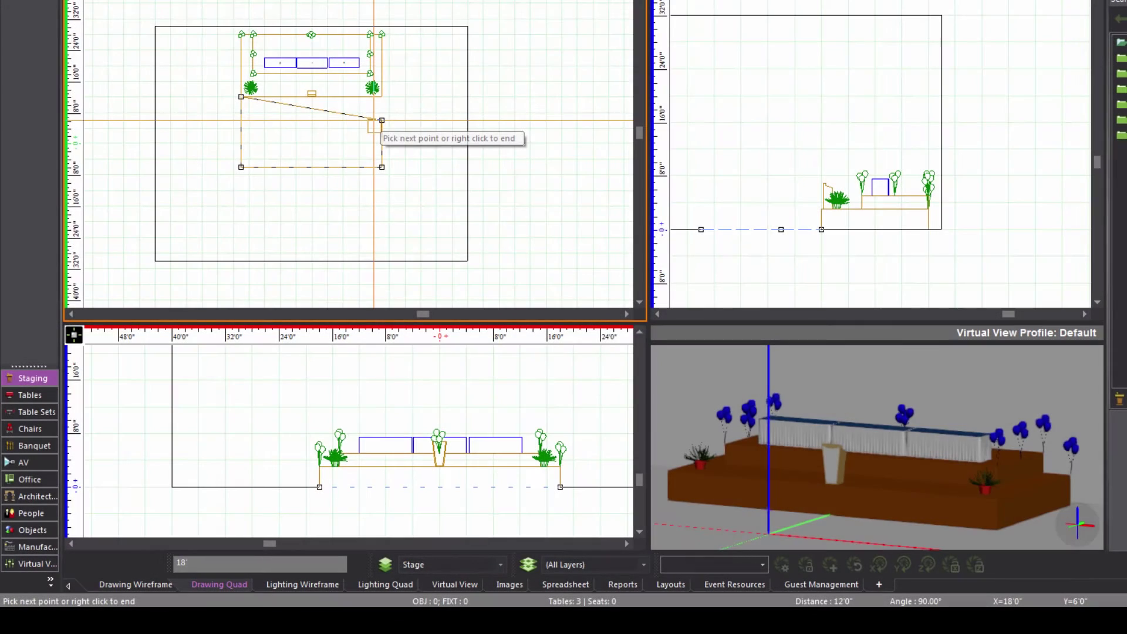
key("Return")
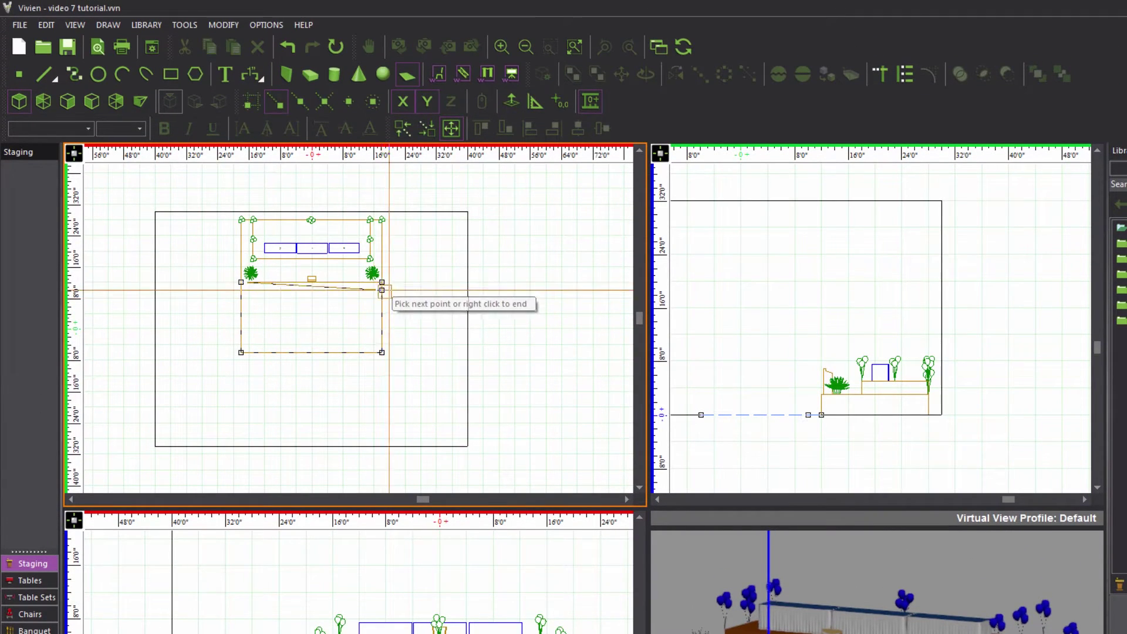
Finish the surface outline, orbit the Virtual View to inspect it, and select it in plan.
right_click(392, 281)
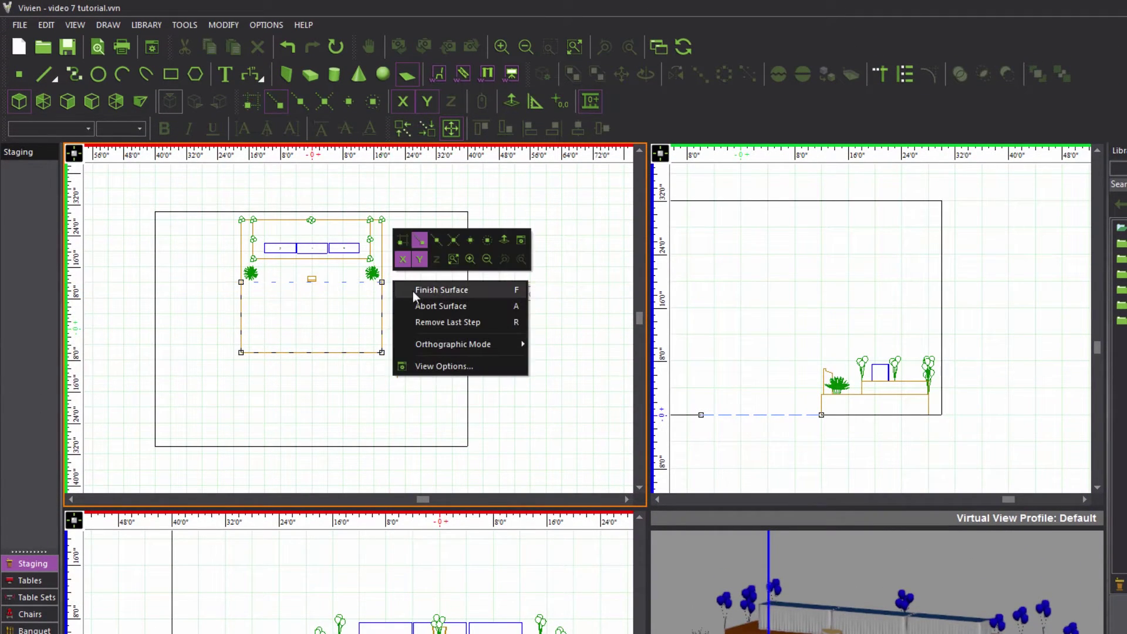
left_click(413, 290)
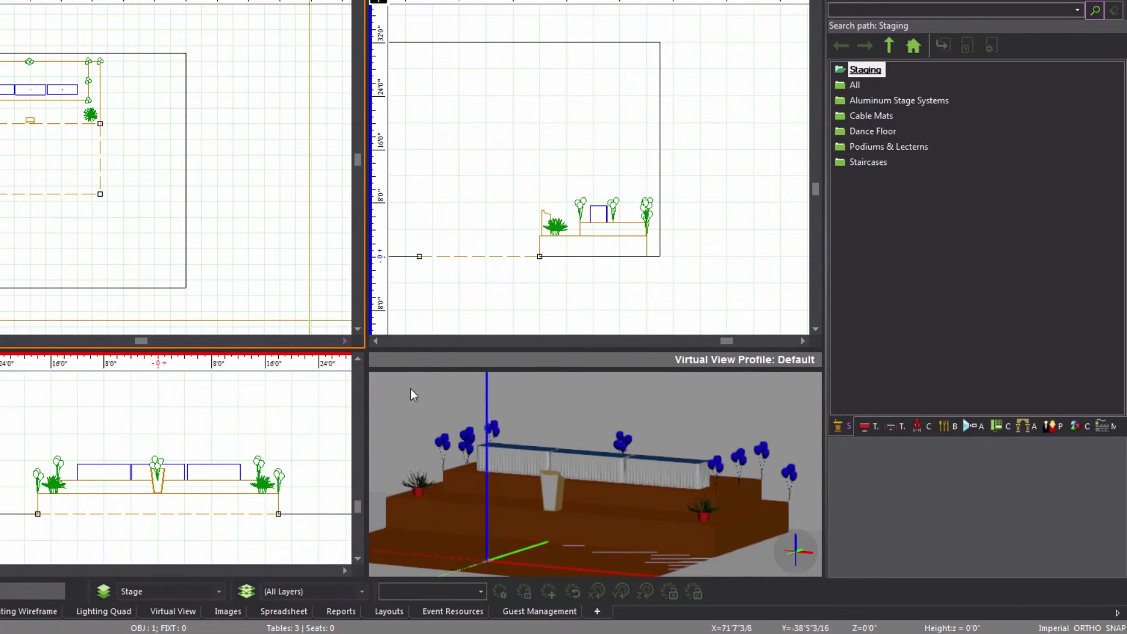
left_click_drag(554, 499, 569, 514)
left_click_drag(560, 499, 553, 507)
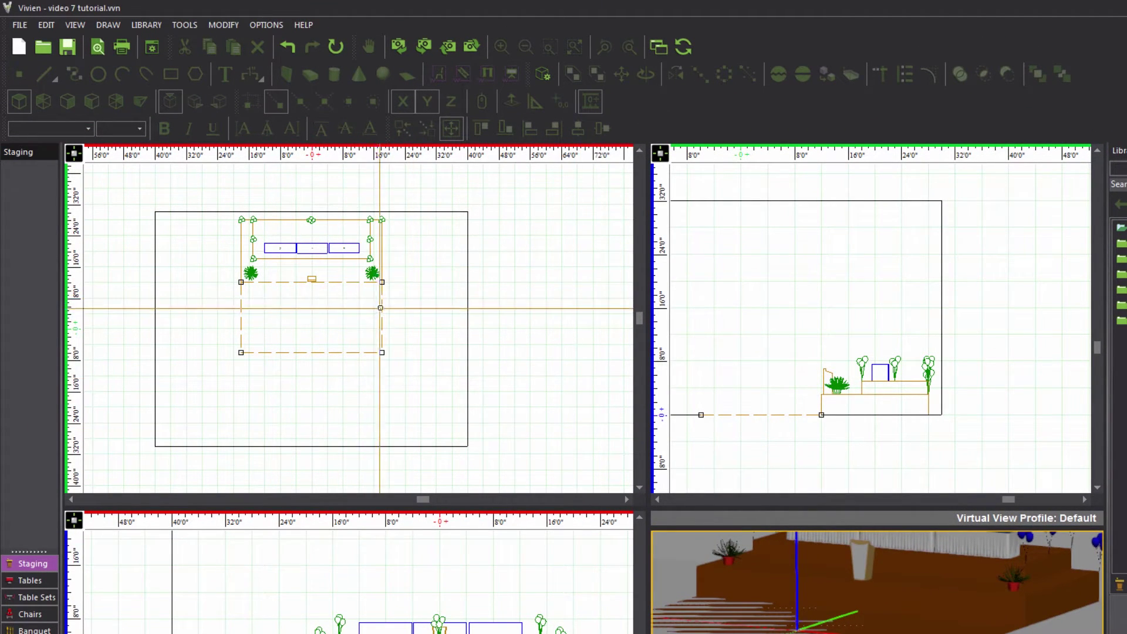
left_click(384, 308)
Enable Show Hatch Lines in the surface's Object Properties.
right_click(384, 307)
left_click(424, 322)
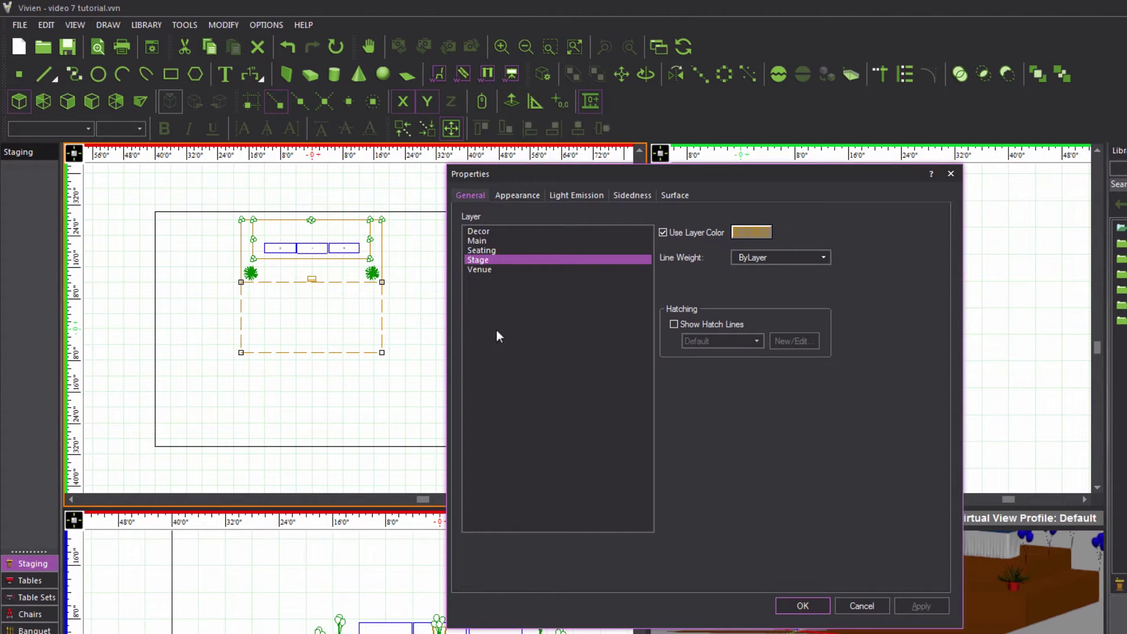
left_click(674, 325)
left_click(805, 603)
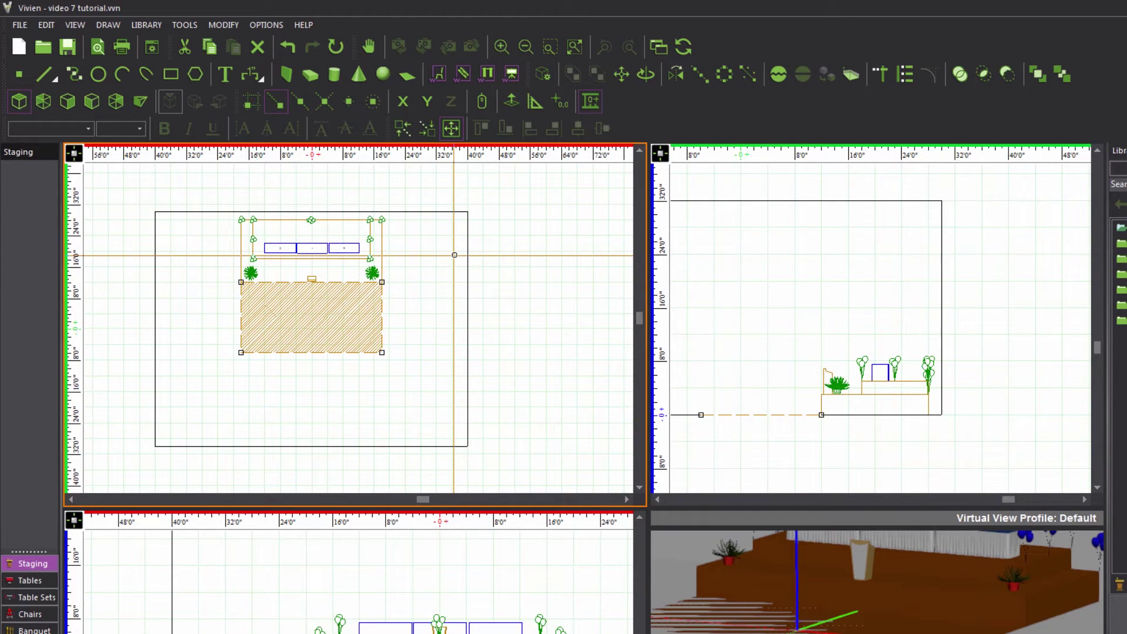
Activate both X and Y ortho constraints, then pan the plan over the stage area.
key("F8")
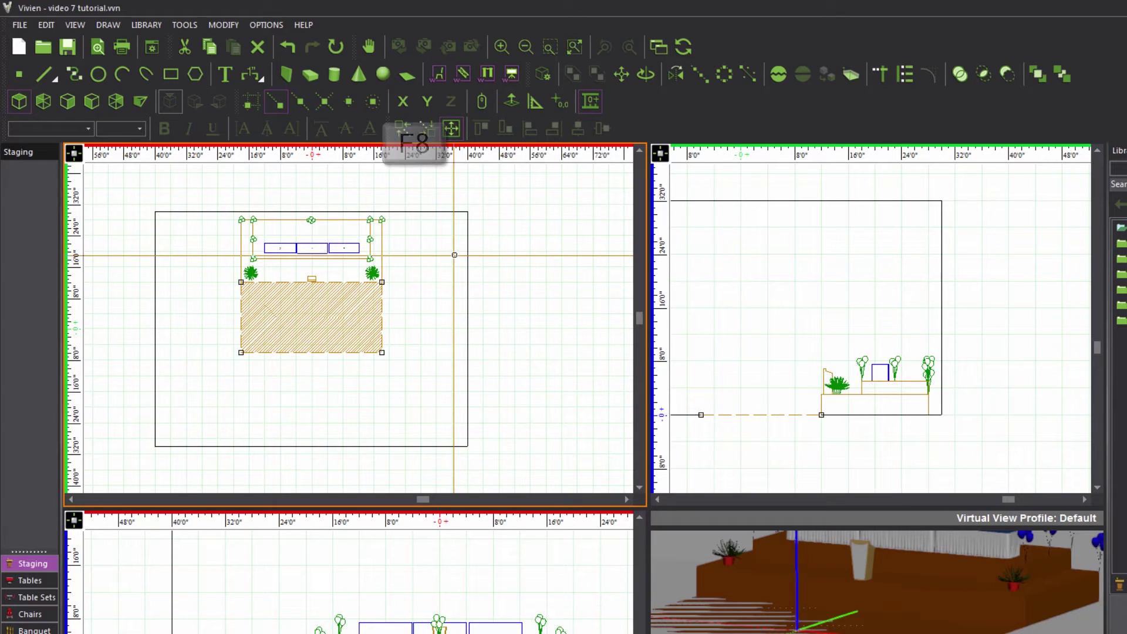
key("F8")
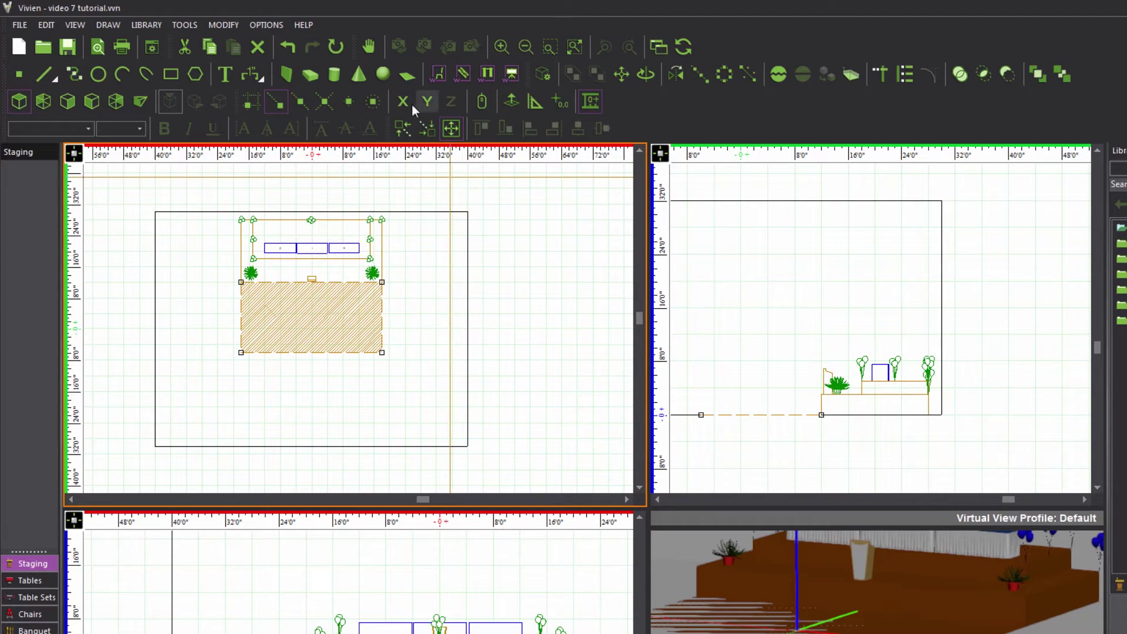
key("F8")
key("F8")
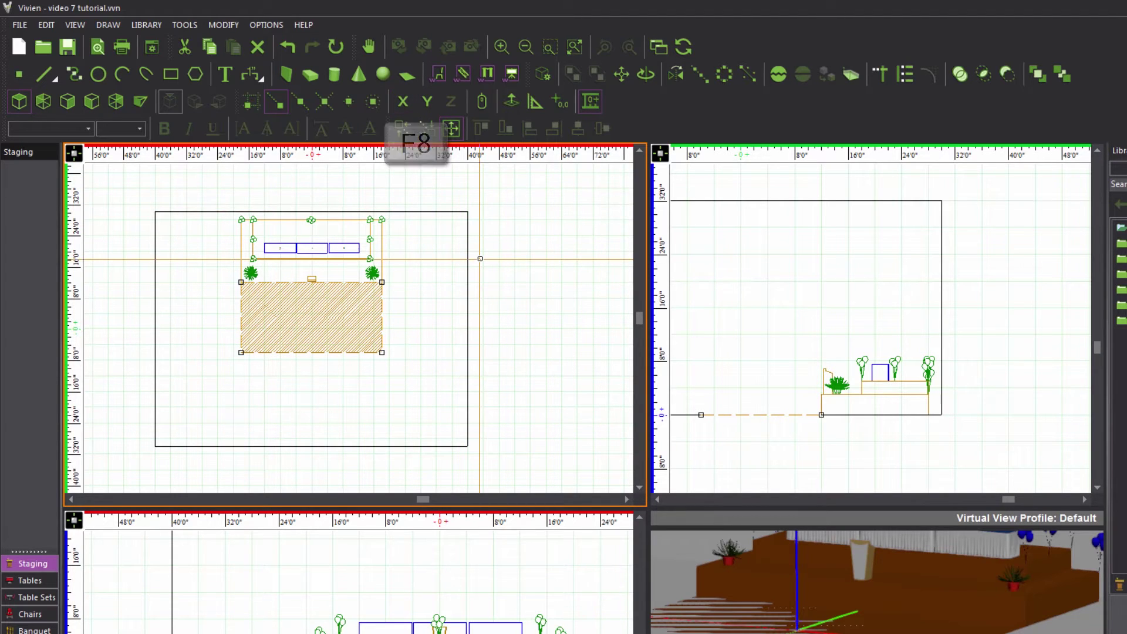
key("F8")
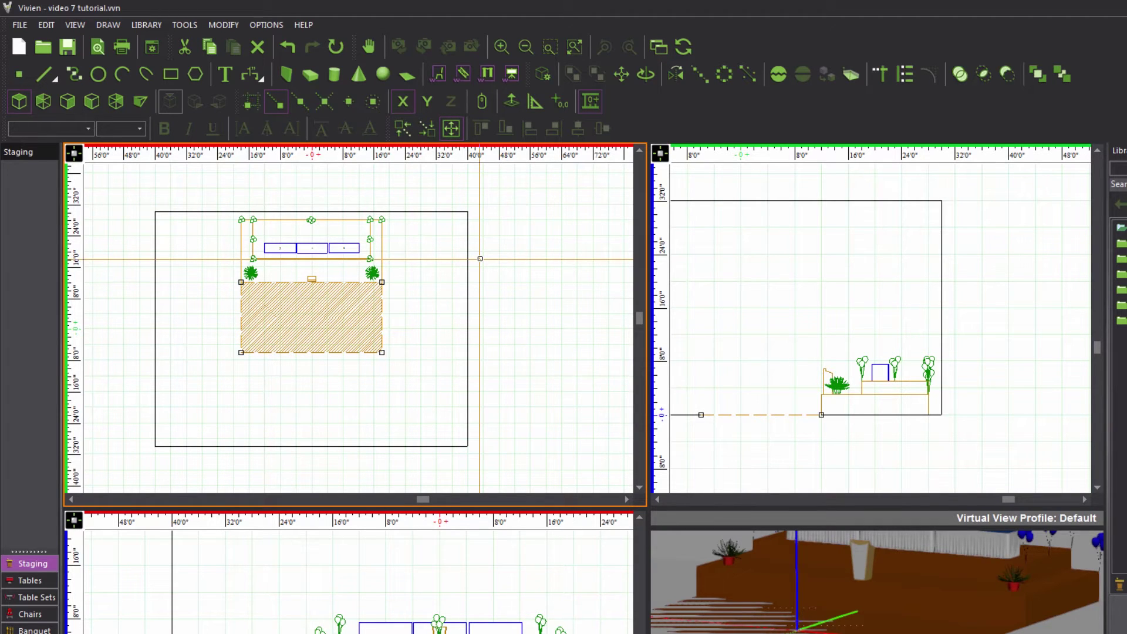
left_click(427, 104)
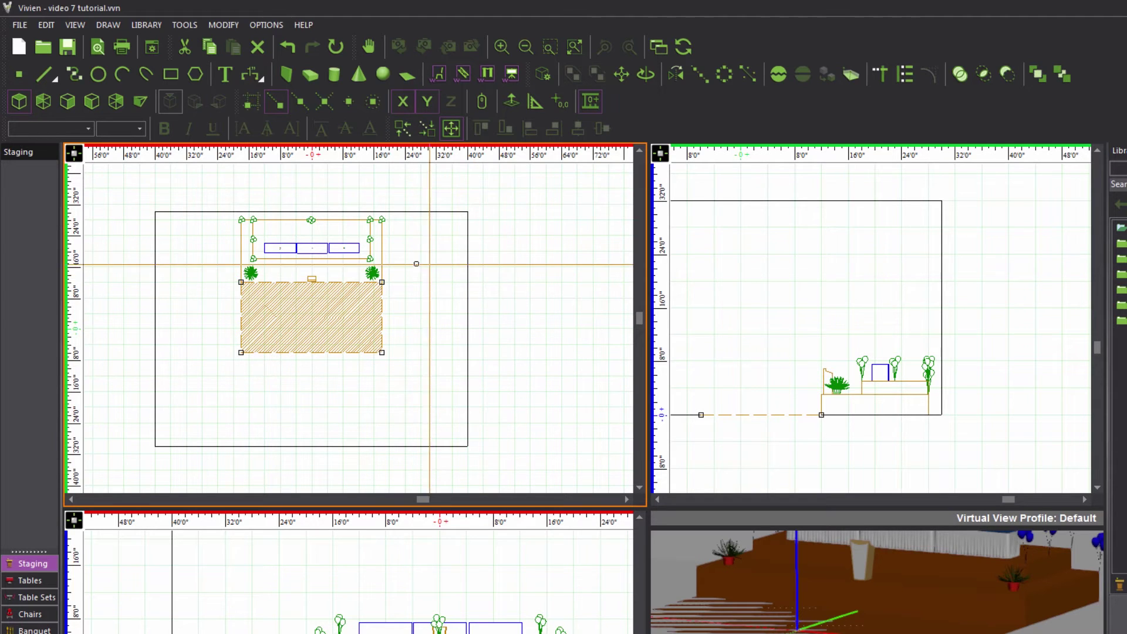
scroll(416, 262, "up", 2)
middle_click_drag(360, 274, 486, 382)
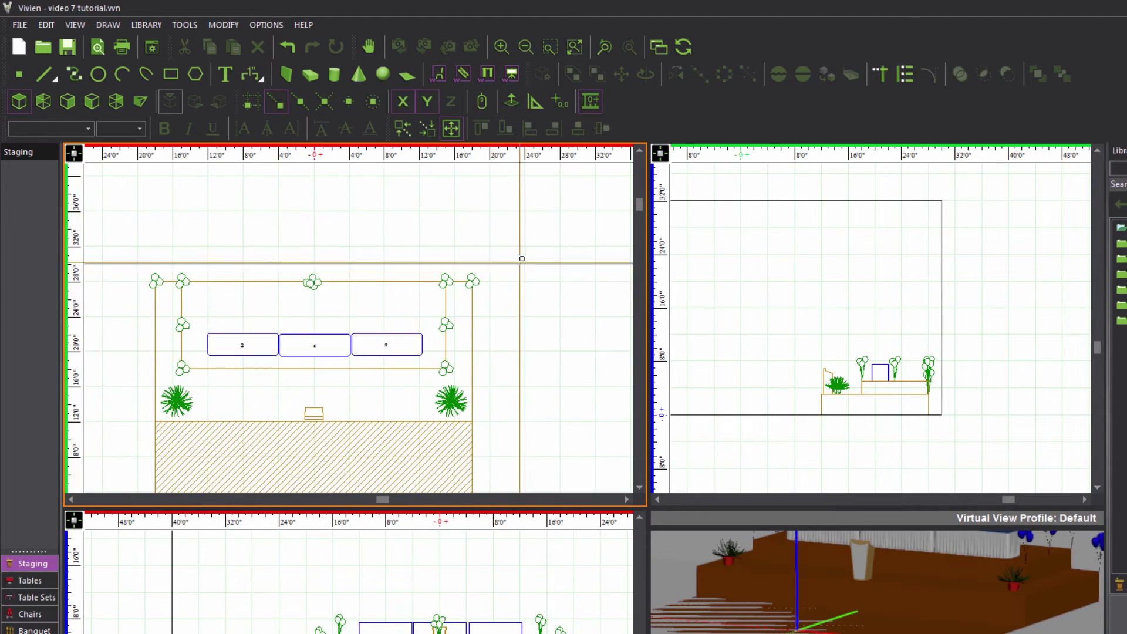
Configure a drawn pipe and drape: 18' height, 10' max upright spacing, 2 panels.
left_click(489, 74)
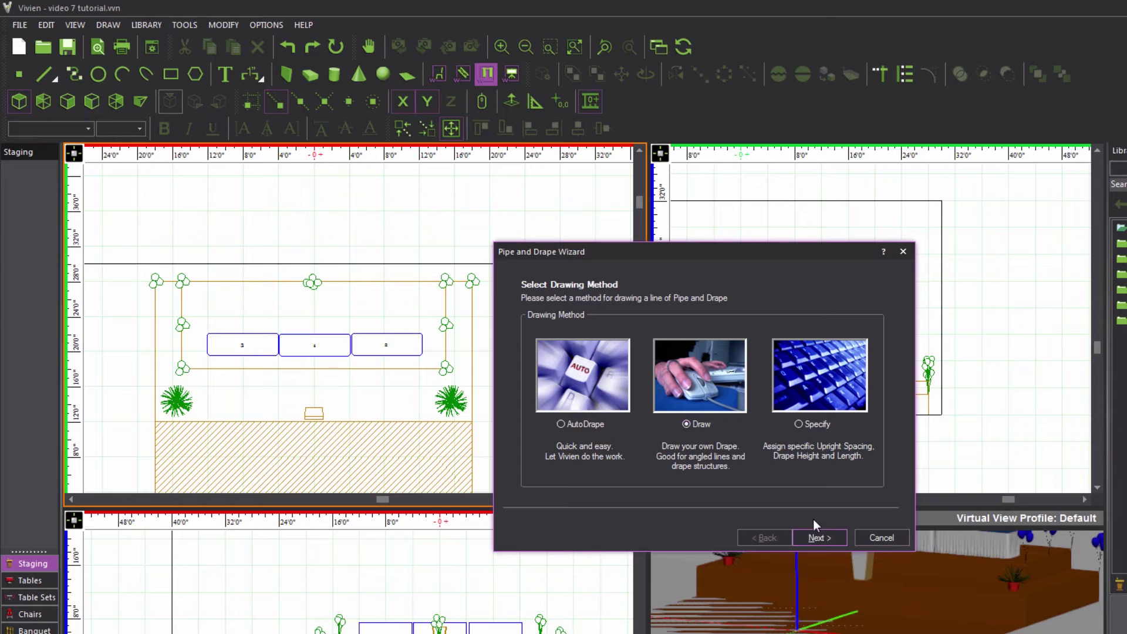
left_click(822, 536)
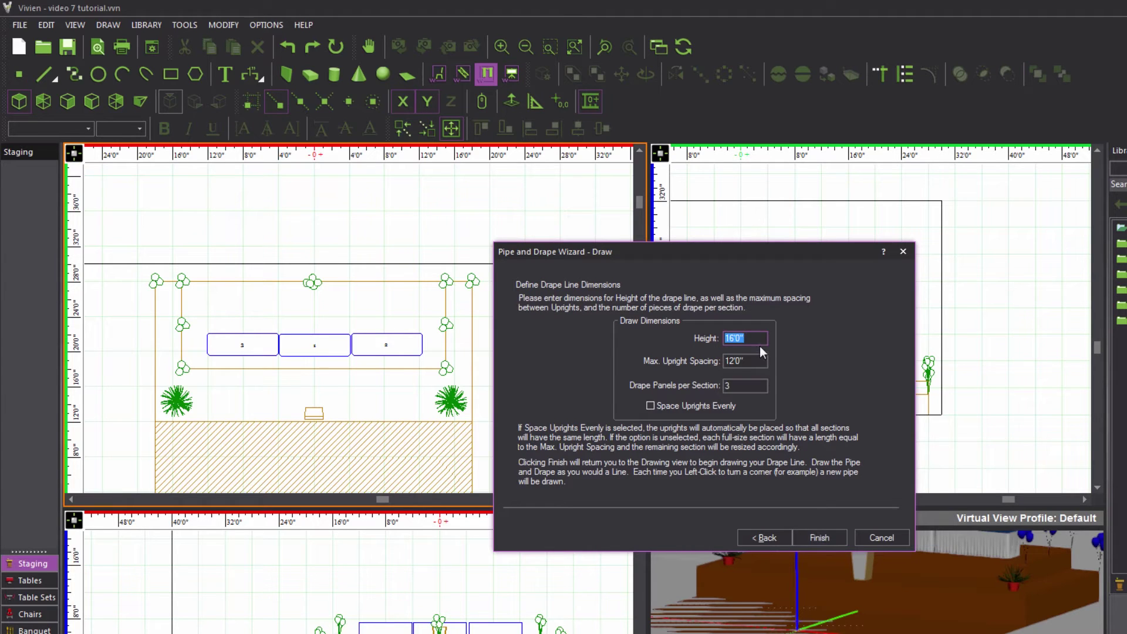
type("18'")
key("Tab")
type("10'")
key("Tab")
type("2")
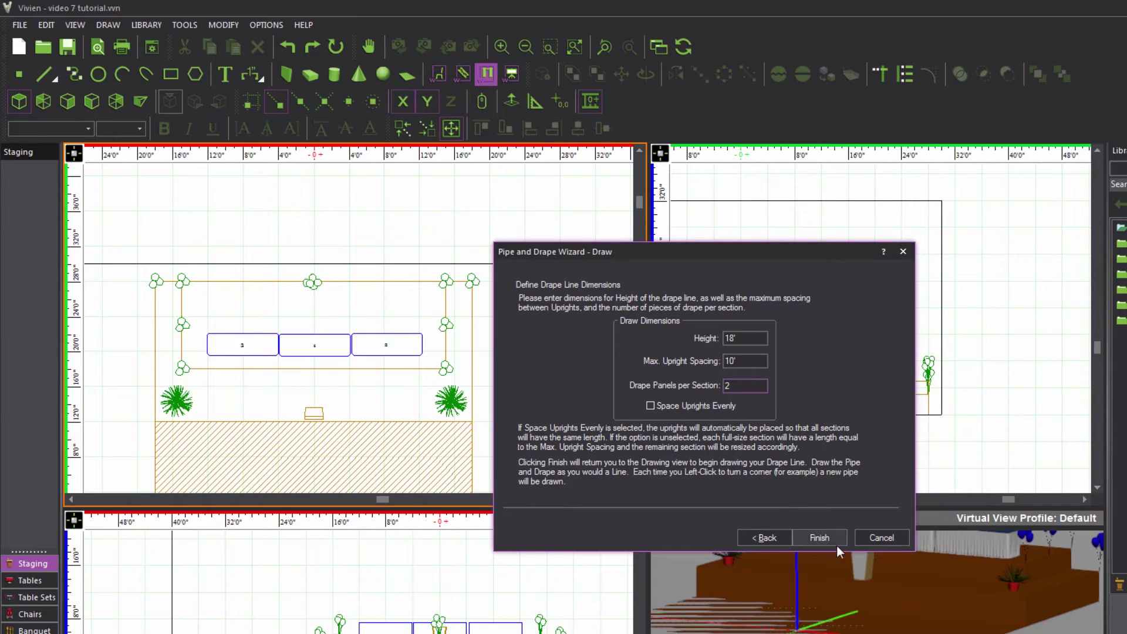
left_click(822, 539)
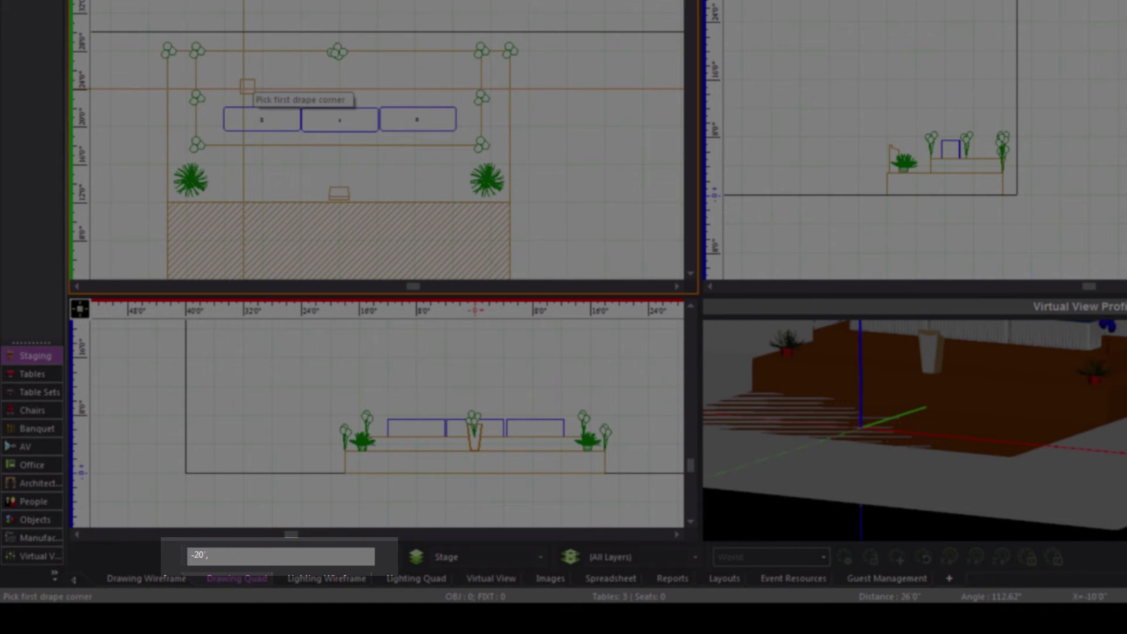
Draw the back drape from -20', 29', 0 to the right corner behind the stage, then finish it.
type("29',0")
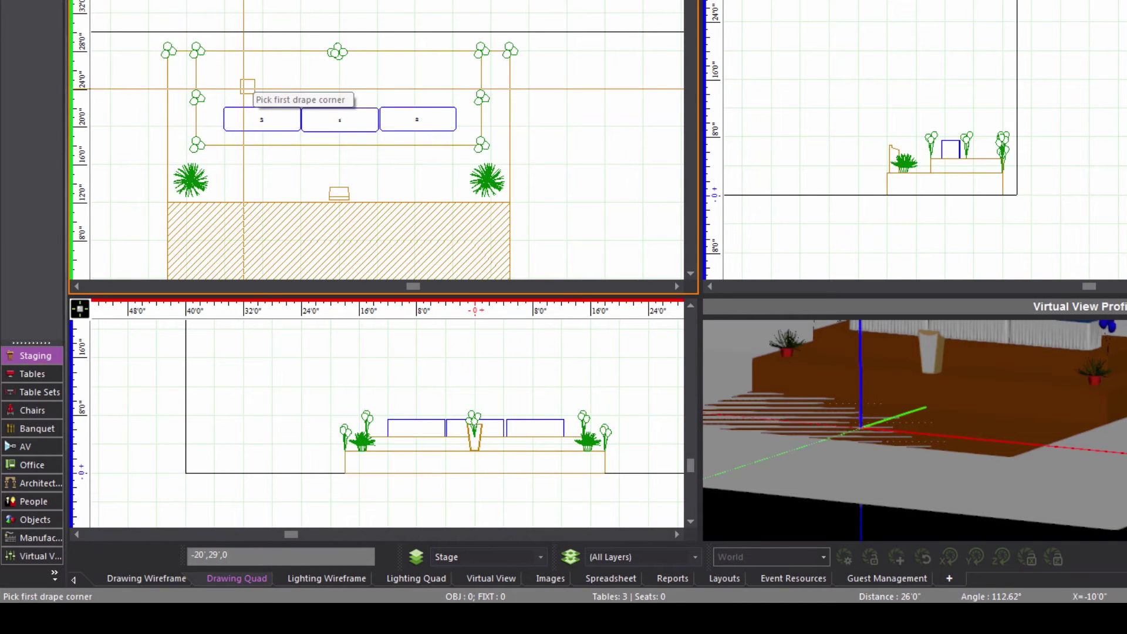
key("Return")
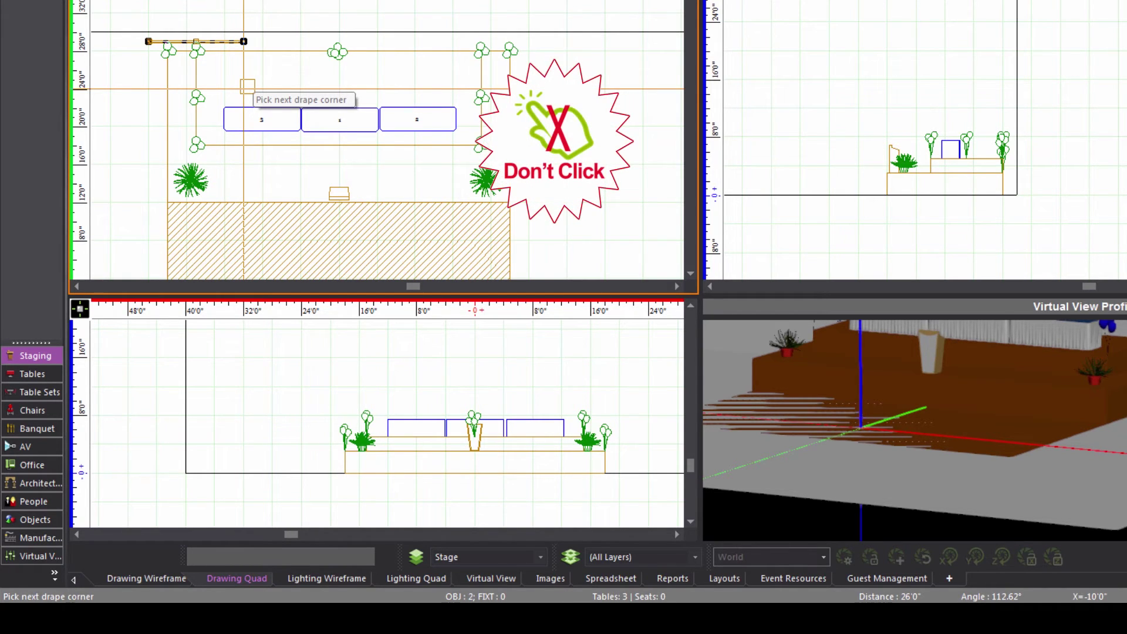
left_click(243, 88)
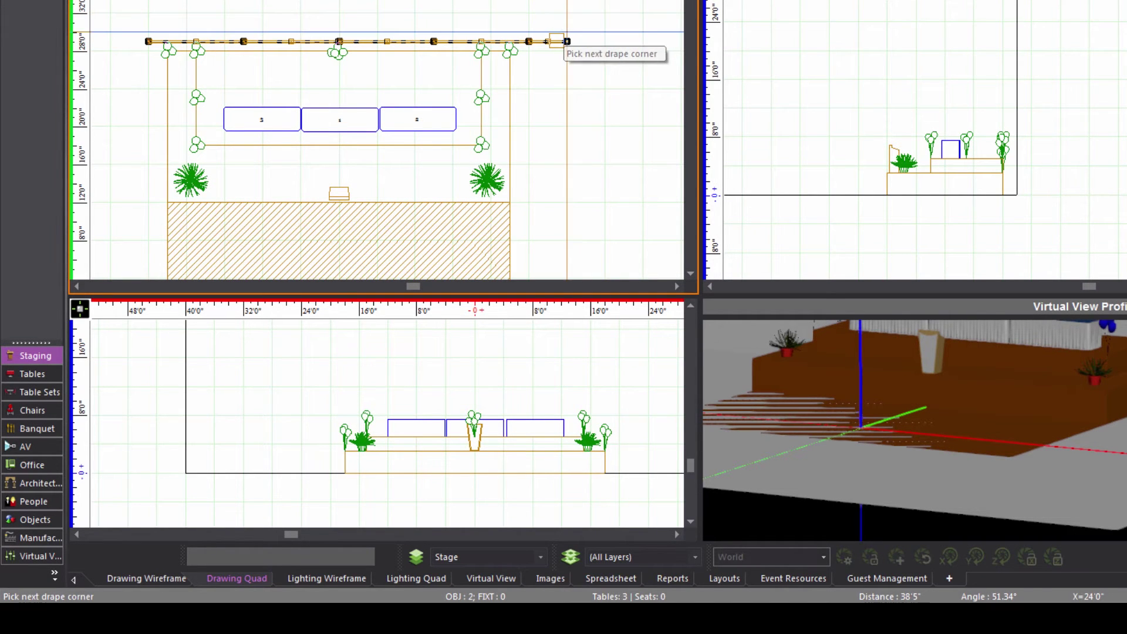
right_click(561, 42)
left_click(585, 50)
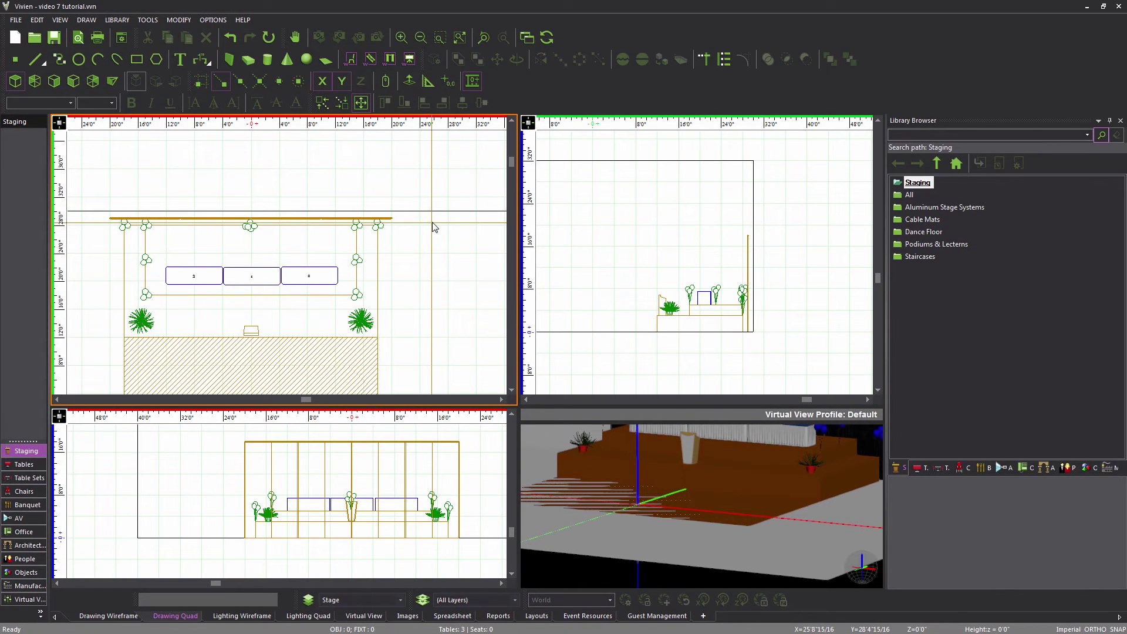
key("F8")
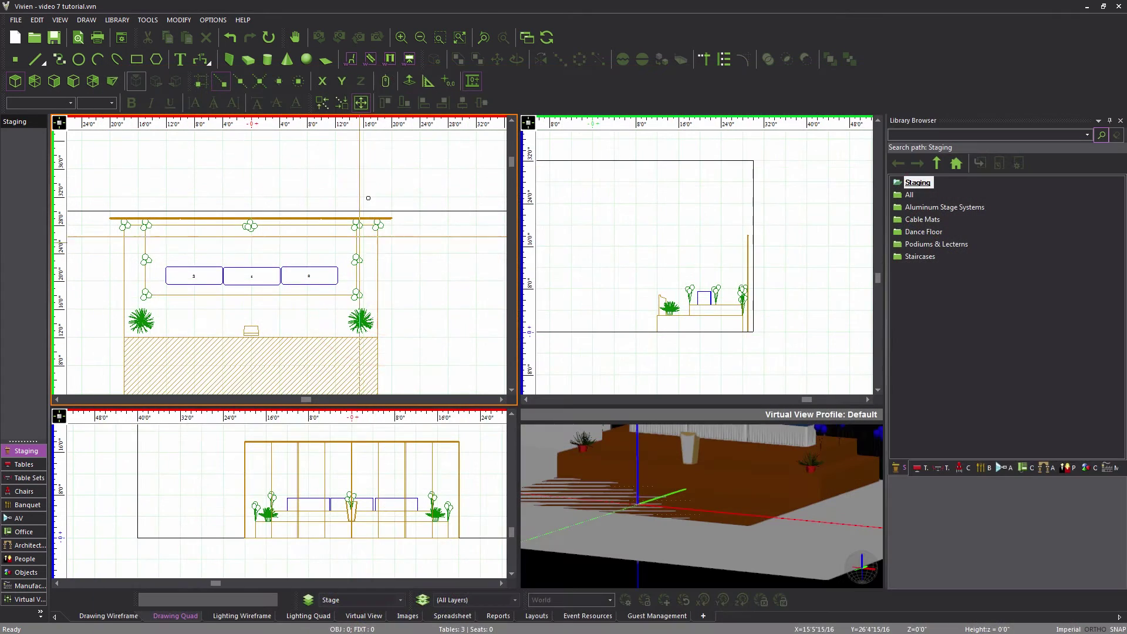
Relaunch the Pipe and Drape Wizard to start a new drape line.
left_click(390, 59)
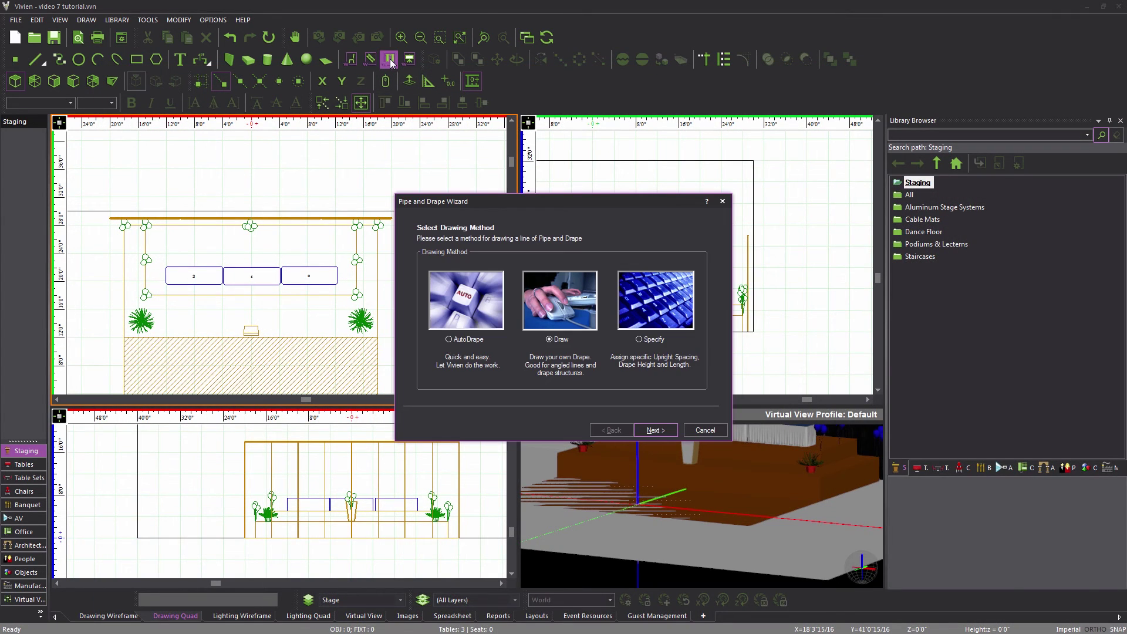
Accept the unchanged 18' drape settings in the wizard and begin drawing.
left_click(652, 431)
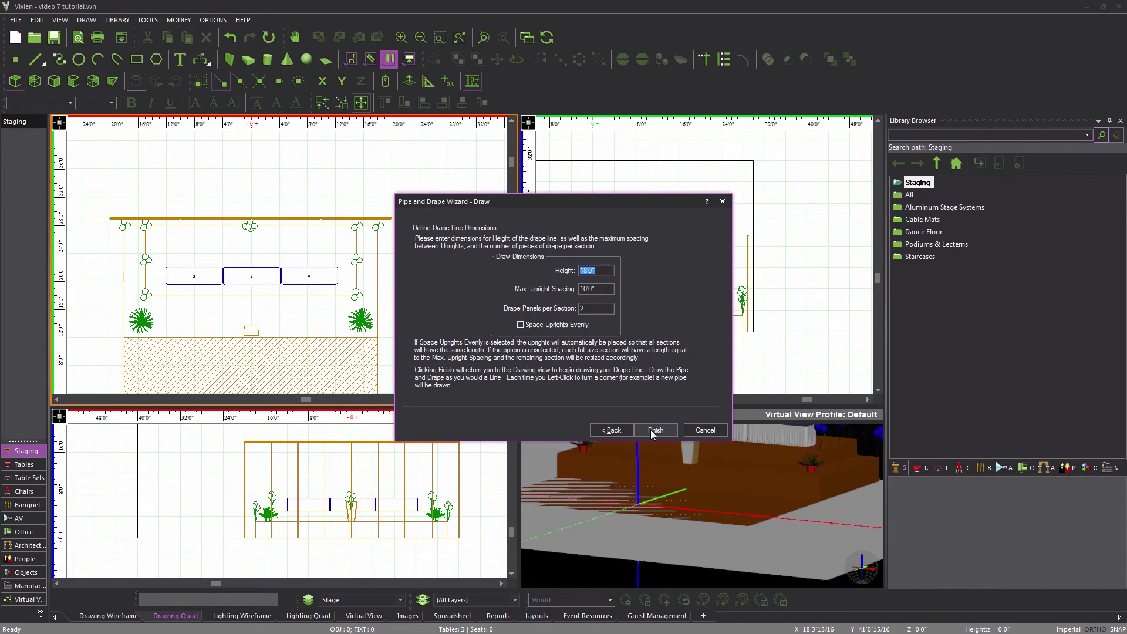
left_click(651, 430)
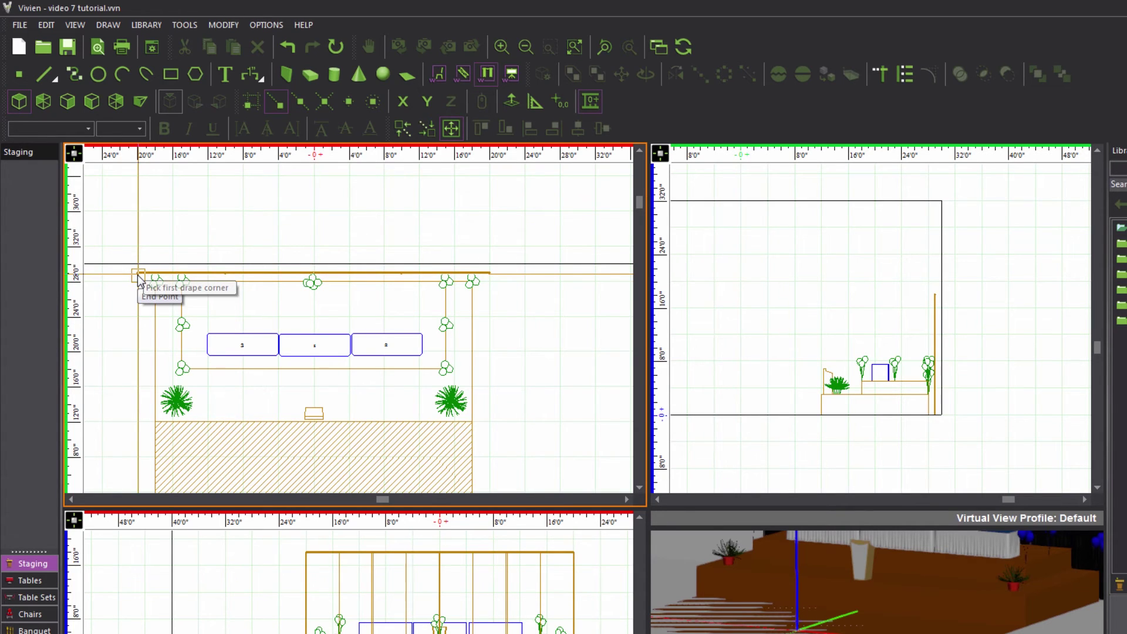
Draw a 20' drape at 210 degrees from the back drape's left end and finish it.
middle_click_drag(139, 281, 244, 290)
left_click(243, 290)
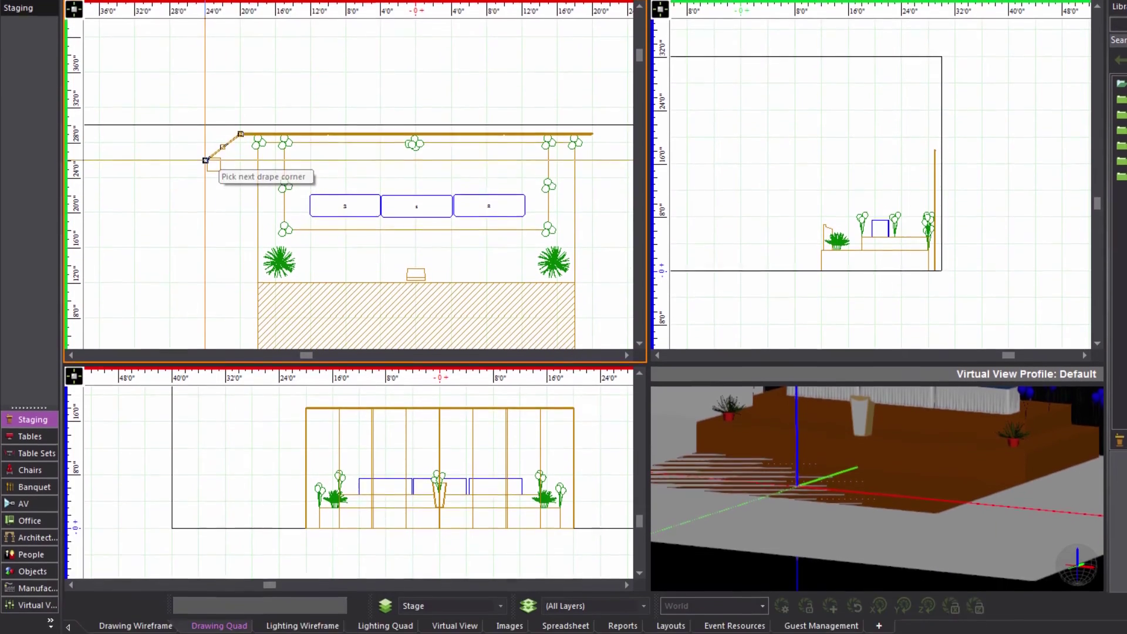
middle_click_drag(209, 308, 206, 303)
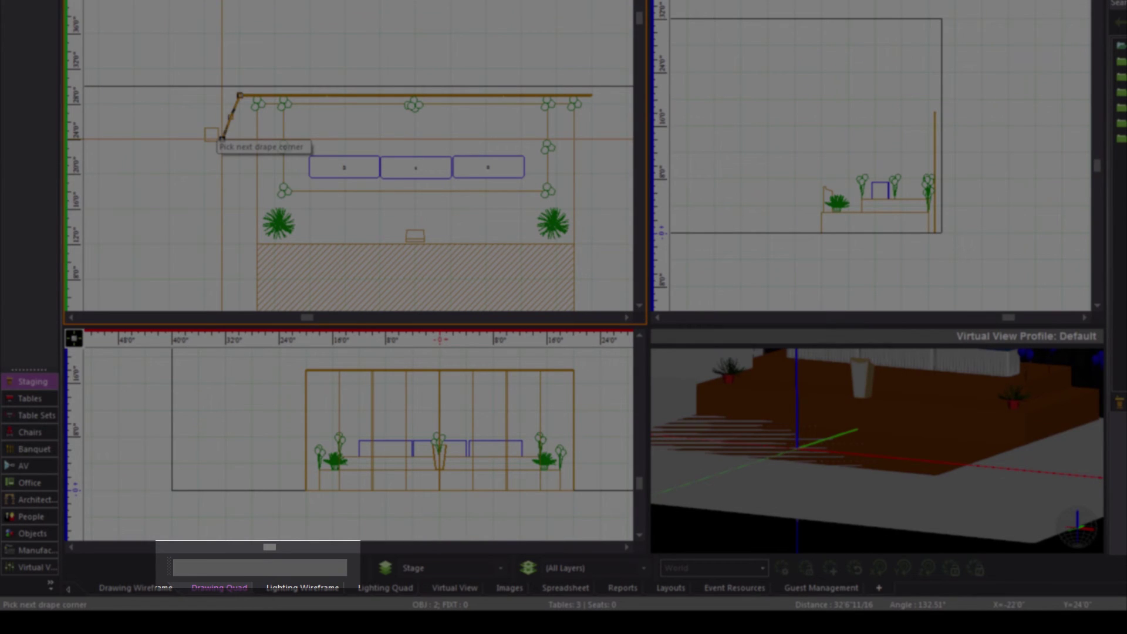
type("@20'<210")
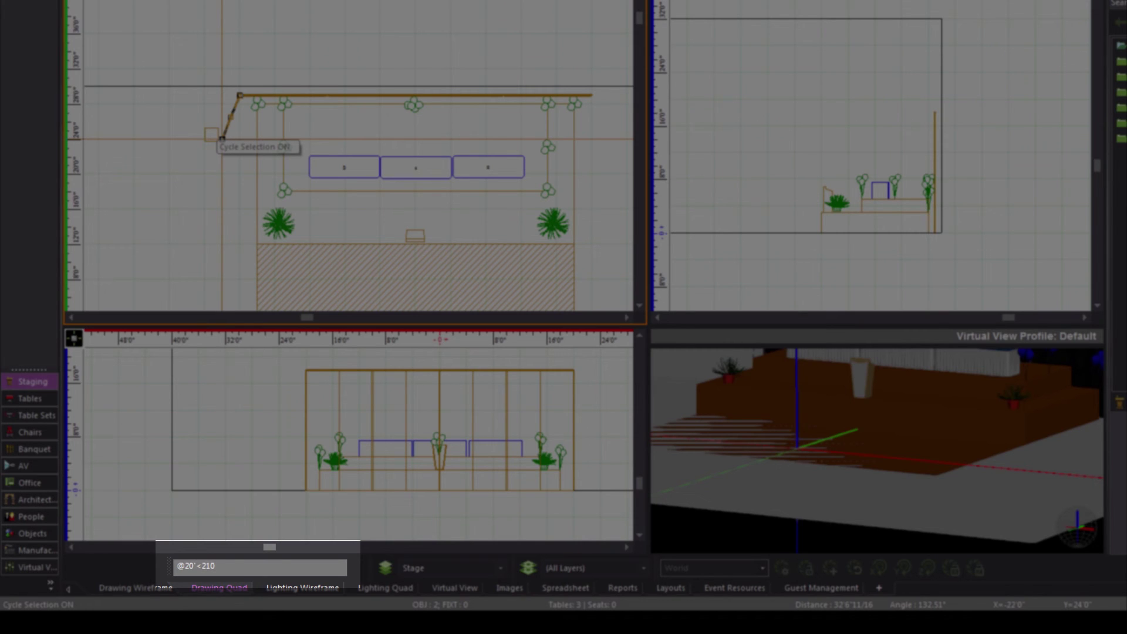
key("Return")
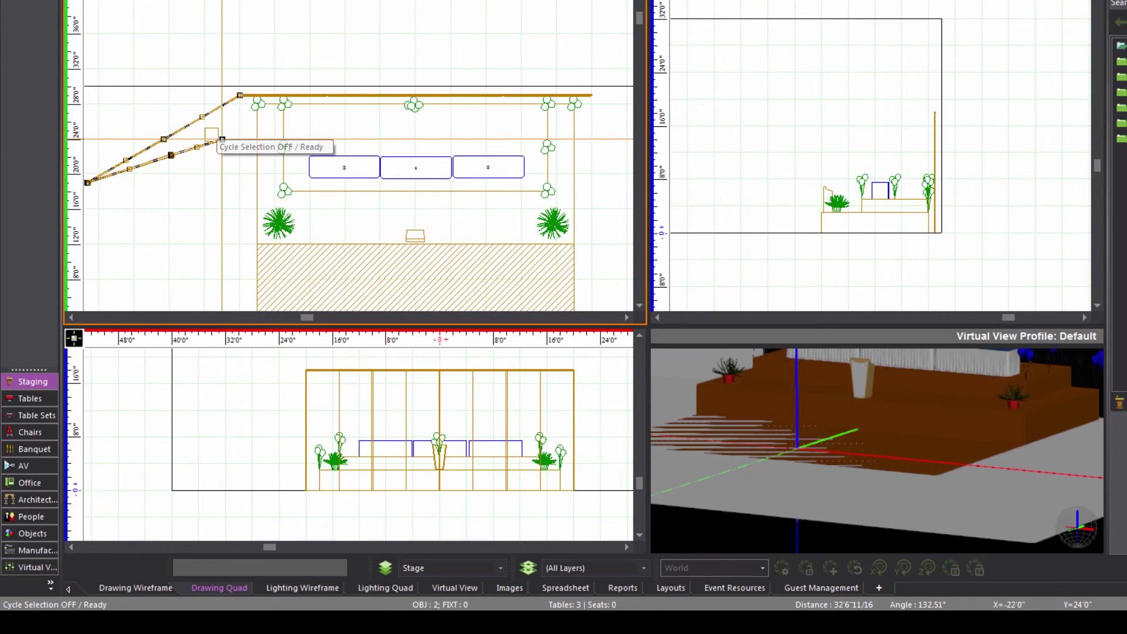
right_click(208, 179)
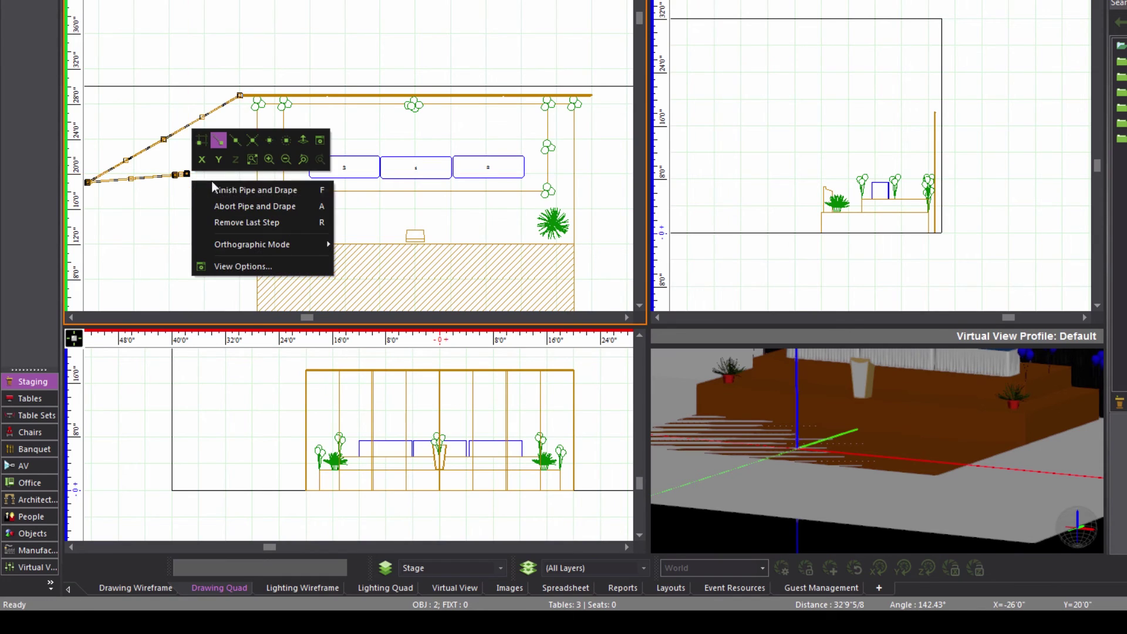
left_click(235, 189)
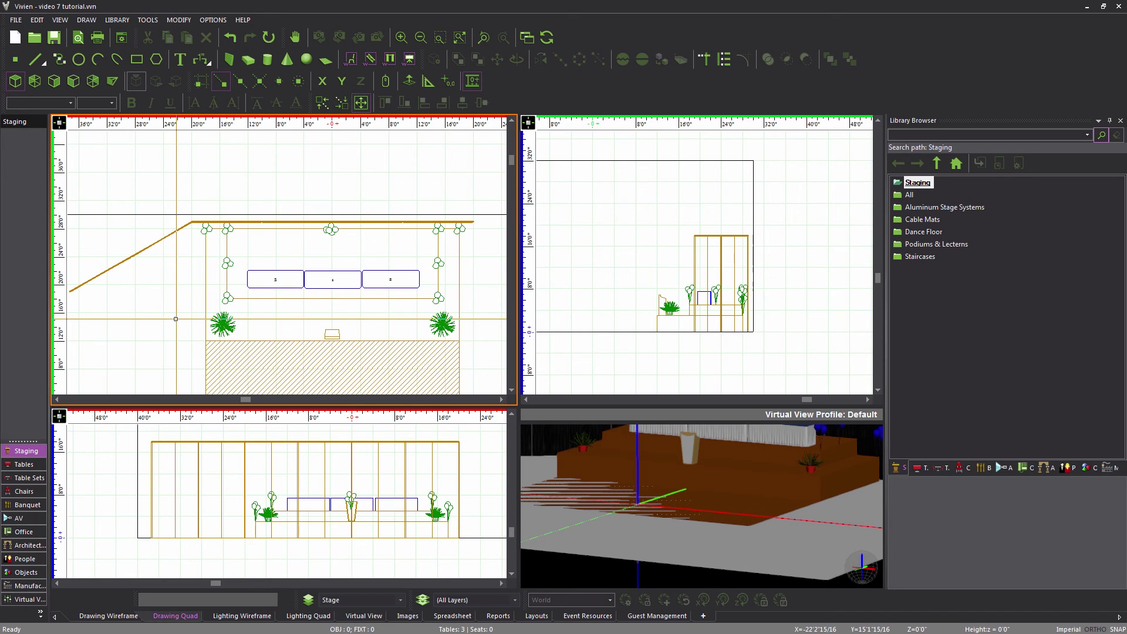
Add a 20' drape at -30 degrees from the back drape's right end with the same 18' settings.
middle_click_drag(380, 280, 219, 278)
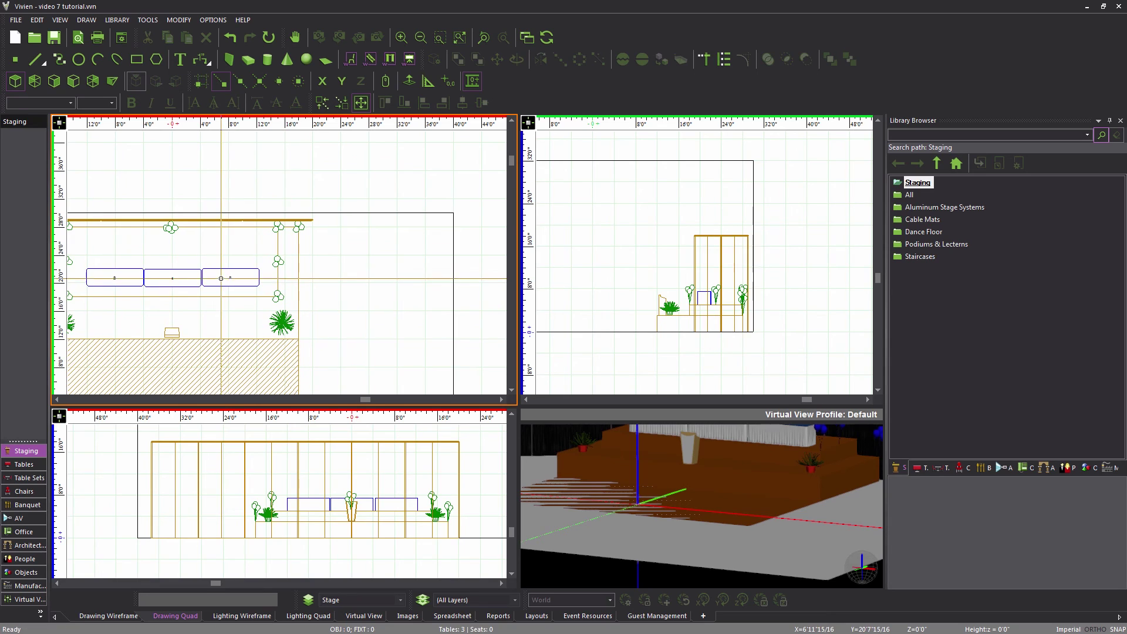
left_click(389, 59)
left_click(656, 430)
left_click(657, 431)
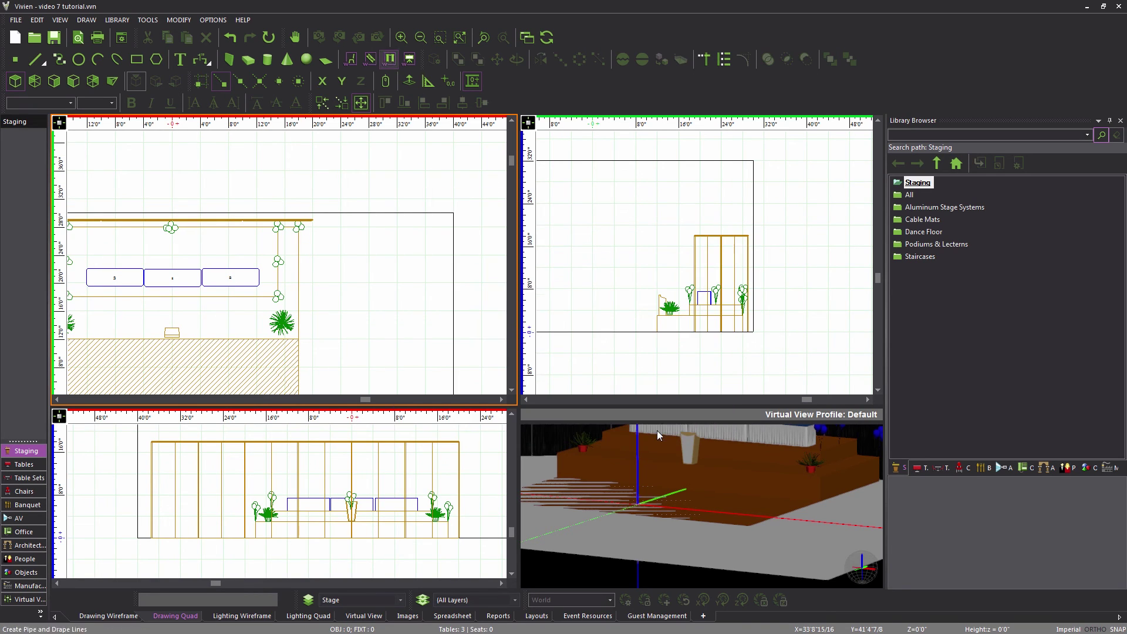
left_click(313, 222)
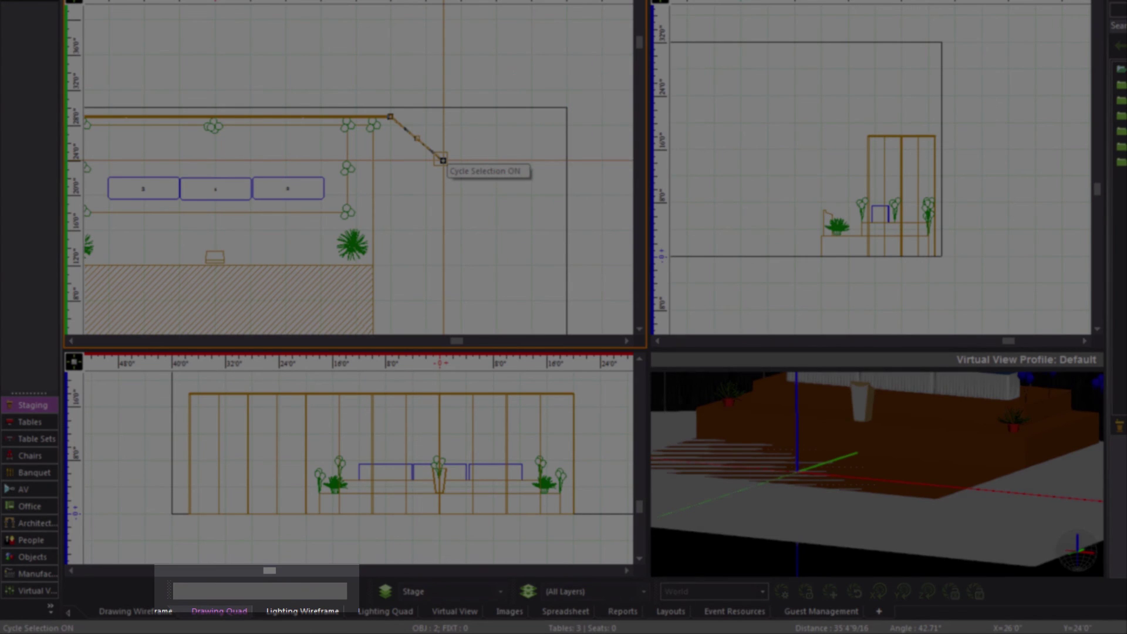
type("@20'<-30")
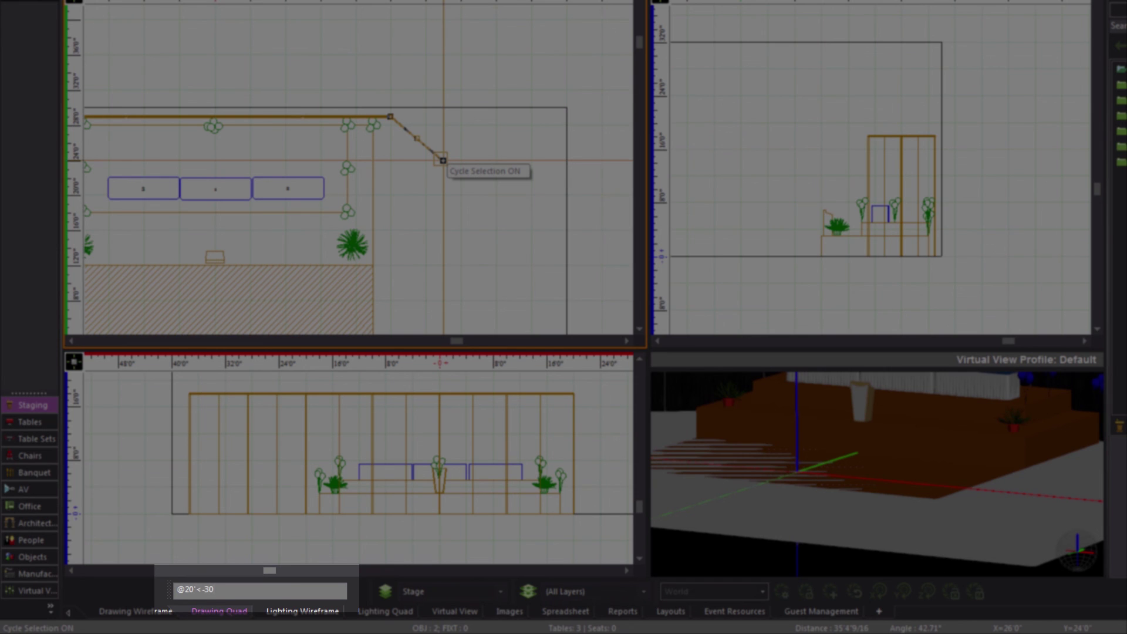
key("Return")
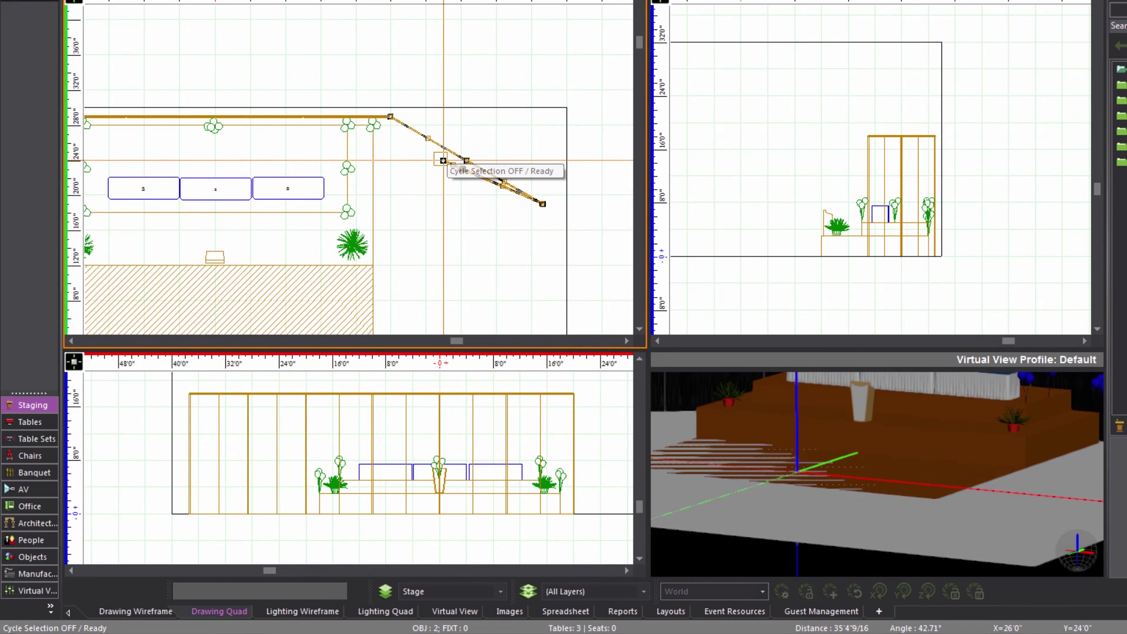
key("Escape")
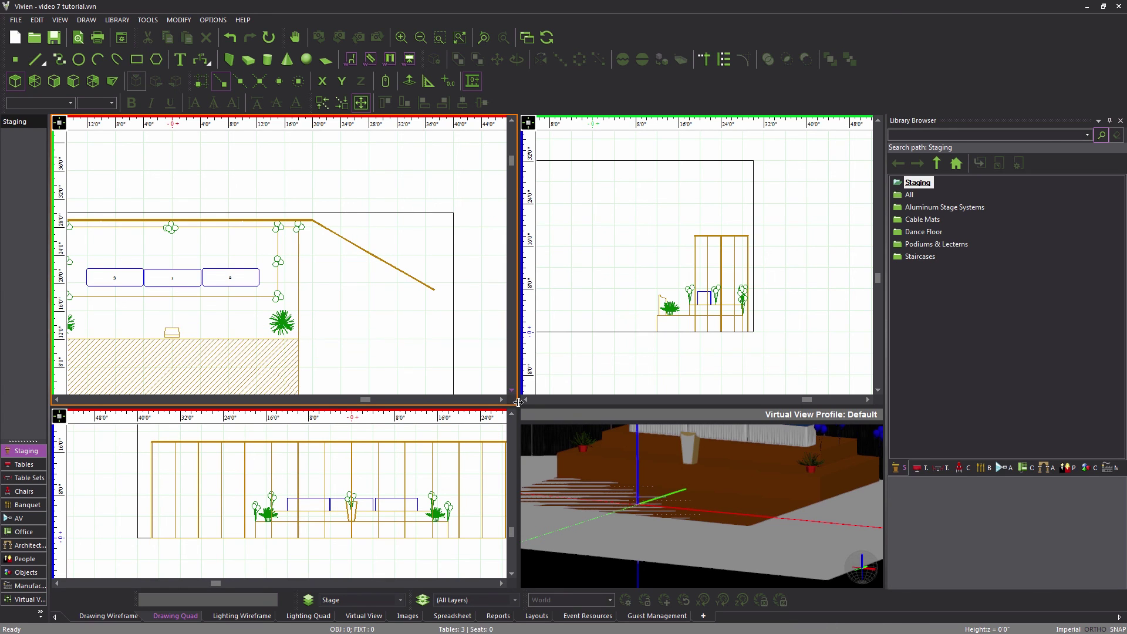
Enlarge the 3D Virtual View, orbit it toward the drape-walled stage, and save the file.
left_click_drag(397, 406, 354, 276)
left_click(599, 418)
left_click_drag(599, 419, 616, 421)
scroll(616, 421, "down", 5)
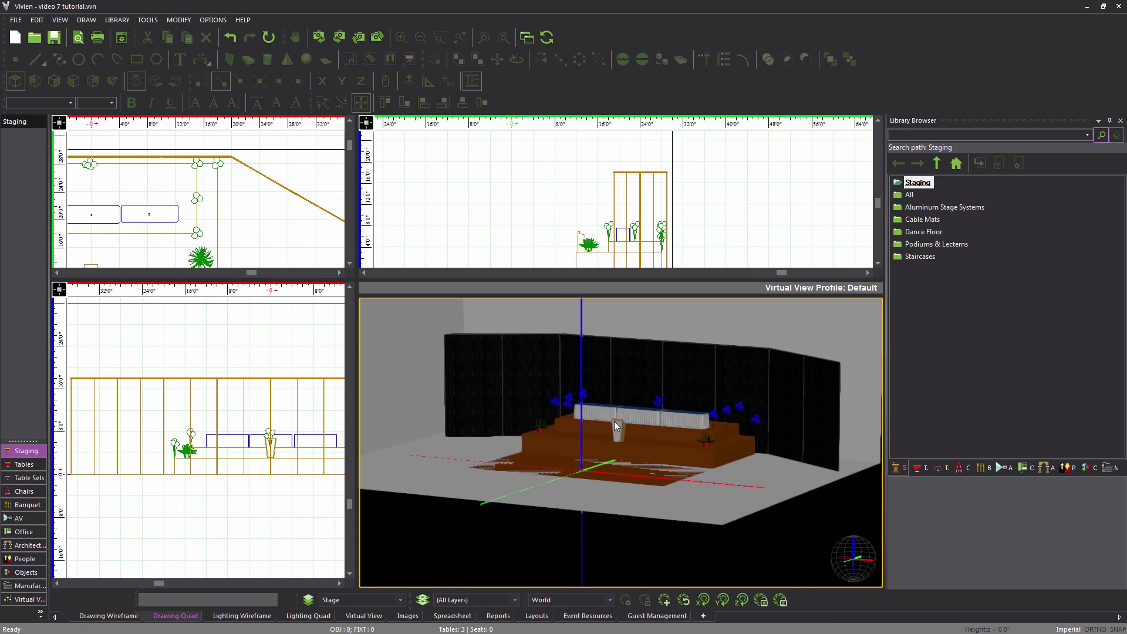
key("ctrl+s")
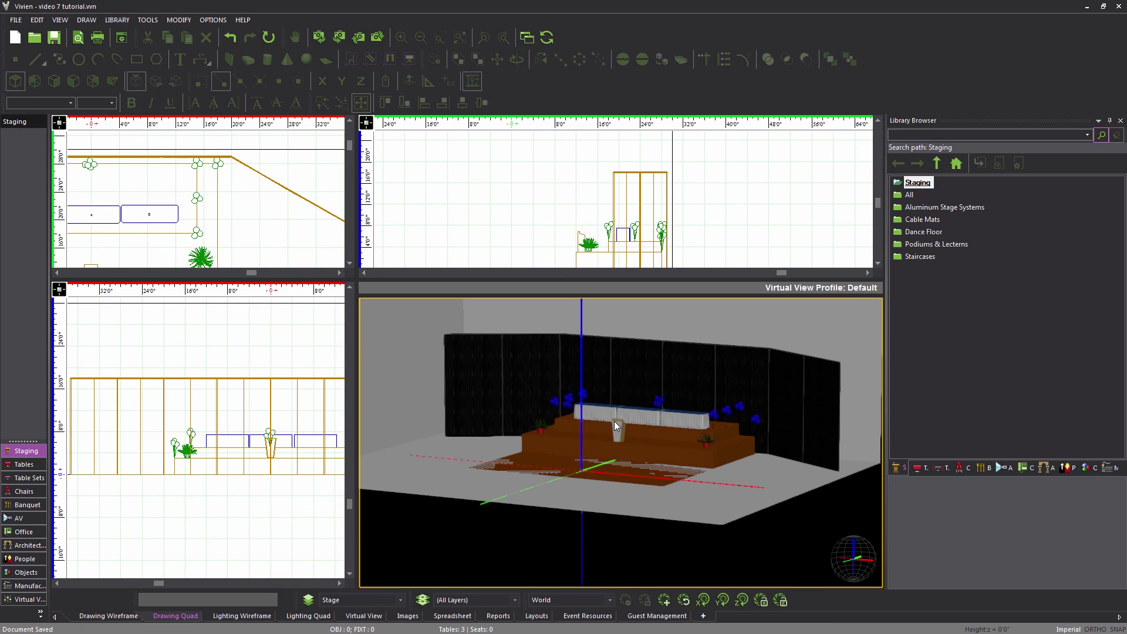